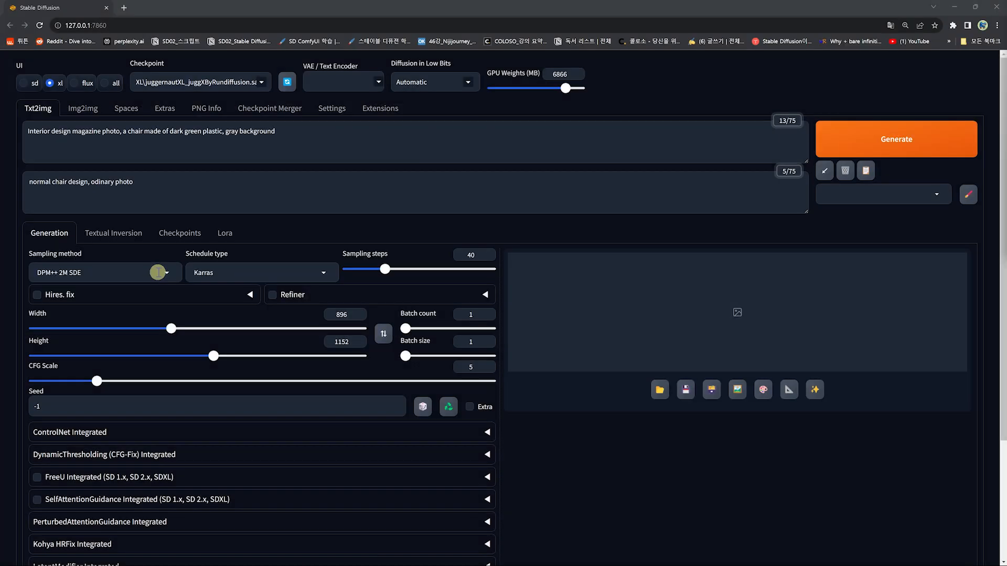
Step: Set the sampling method to DPM++ 2M
click(158, 270)
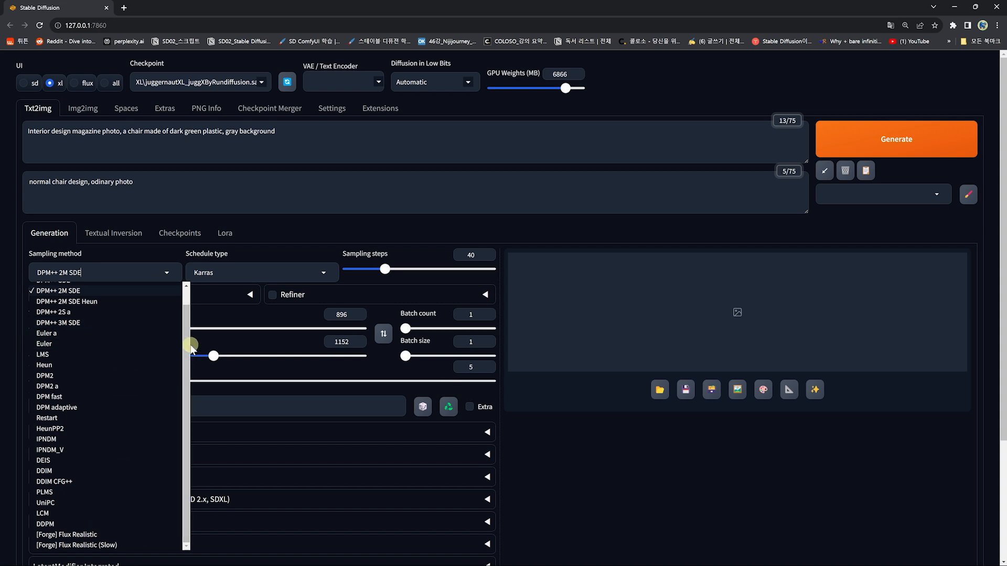
scroll(57, 307, up, 1)
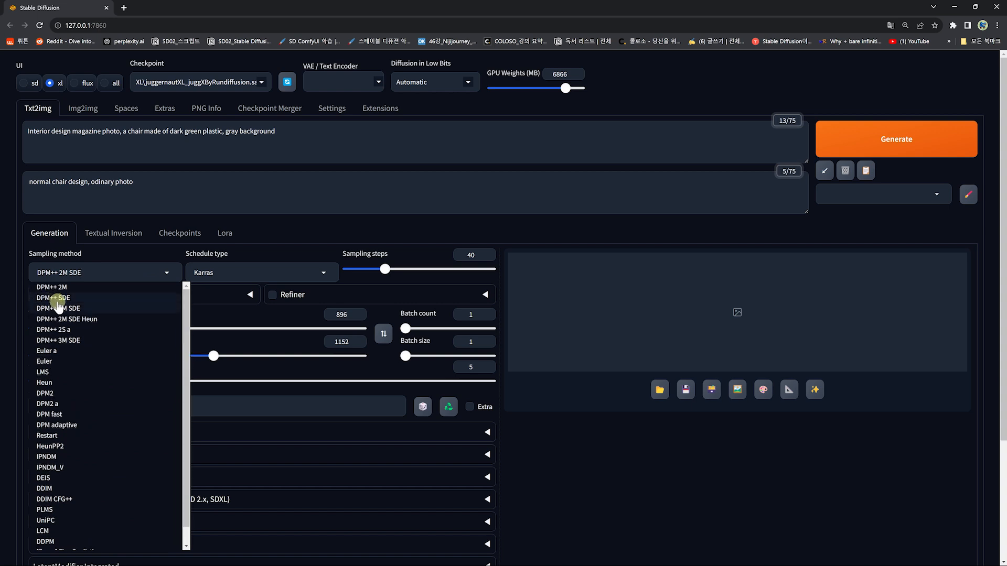
click(63, 288)
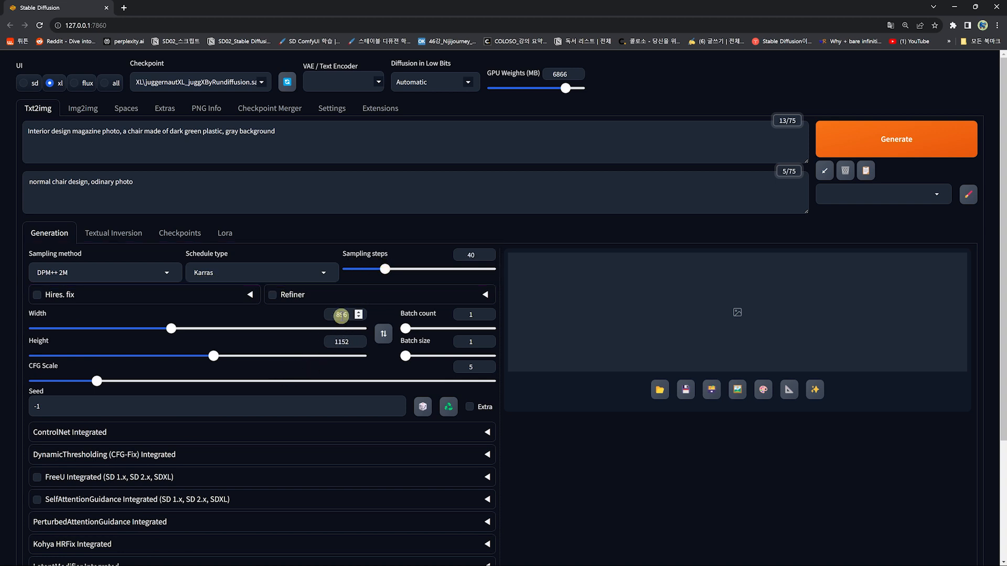
Step: Set both the image width and height to 1024
double_click(341, 316)
text(1024)
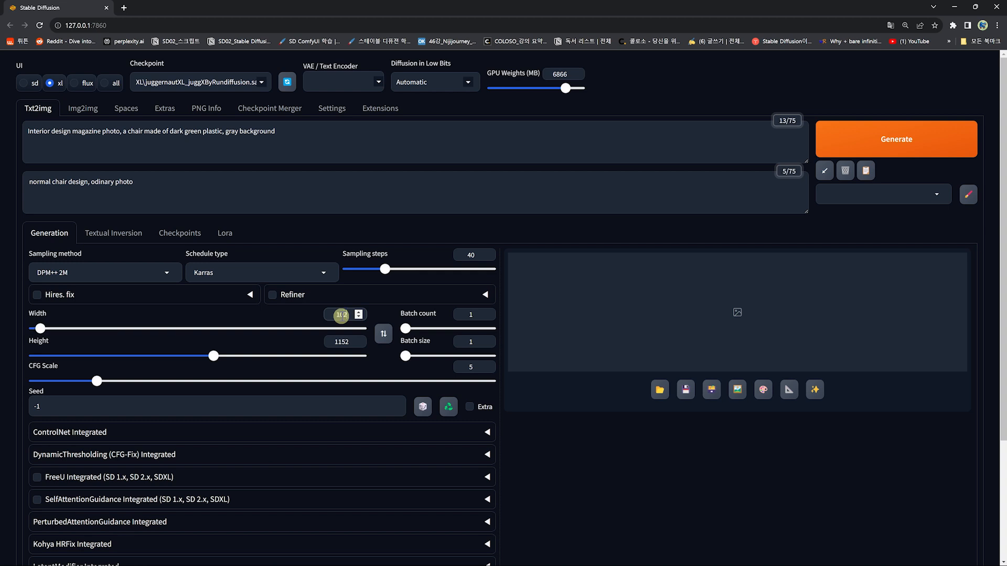
double_click(342, 341)
text(1024)
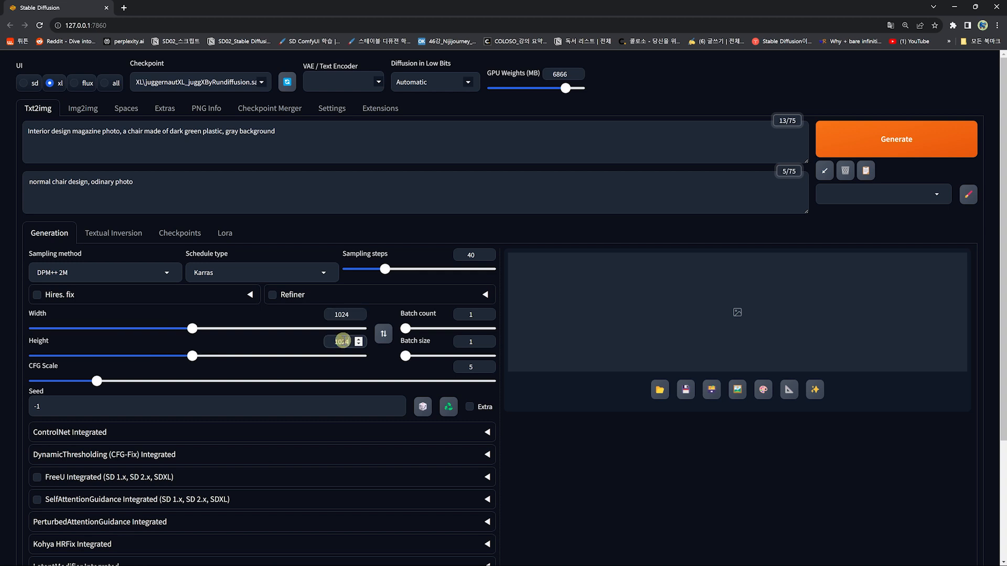
Step: Set the CFG scale to 7 and the batch count to 4
drag(99, 382, 152, 384)
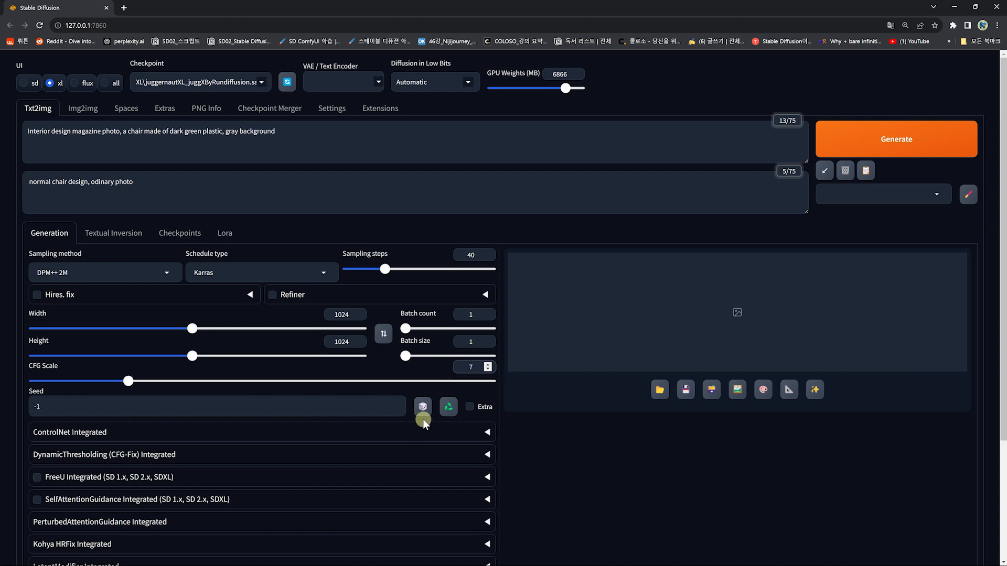
click(471, 315)
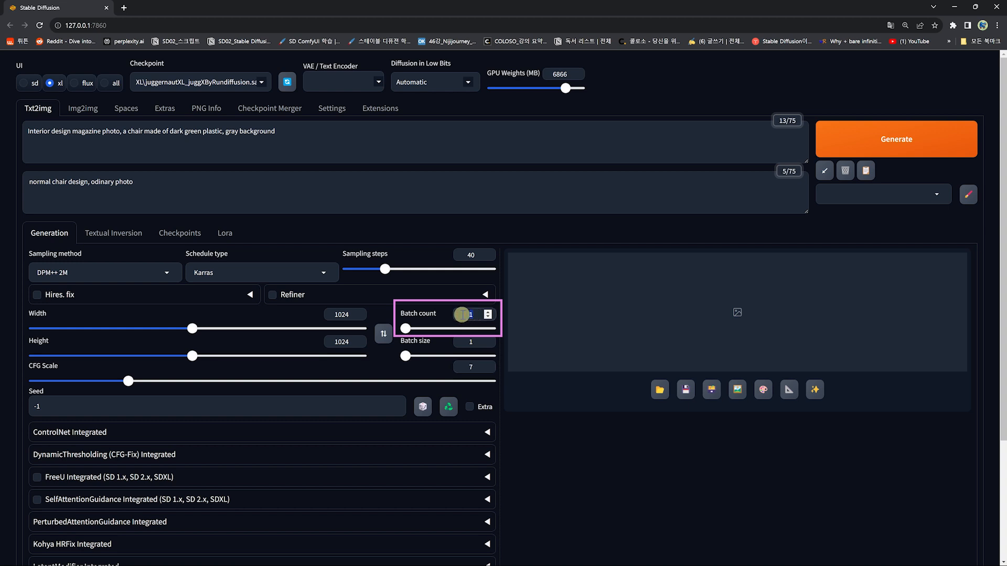
text(4)
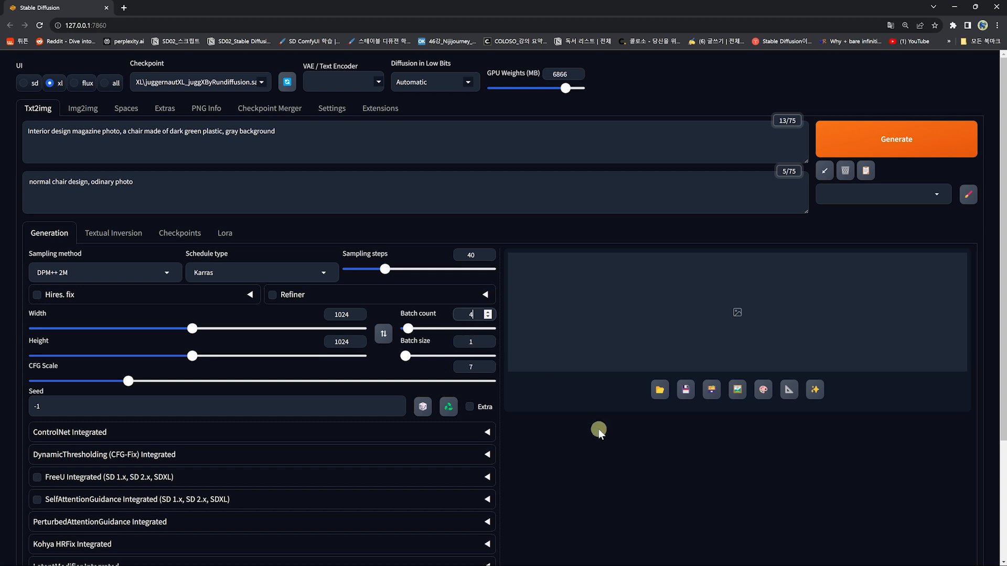
Step: Generate the batch of chair images and preview the resulting grid full-size, then close the preview
click(889, 147)
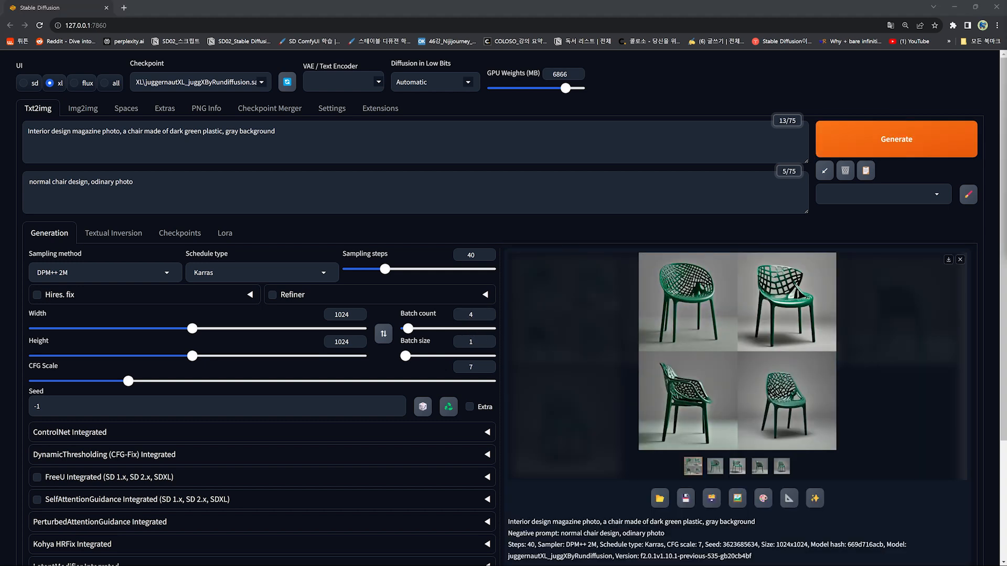
click(718, 396)
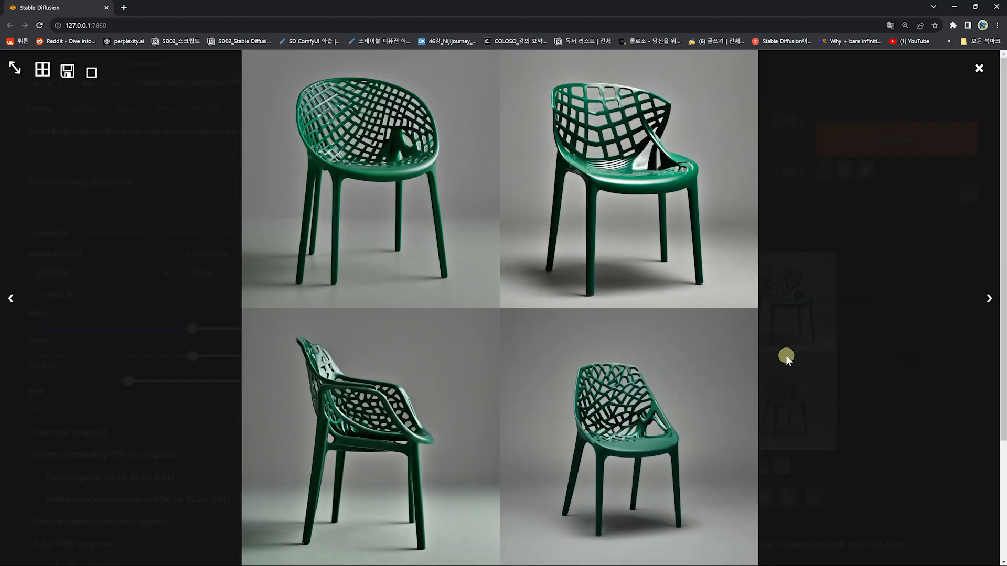
click(977, 69)
click(637, 406)
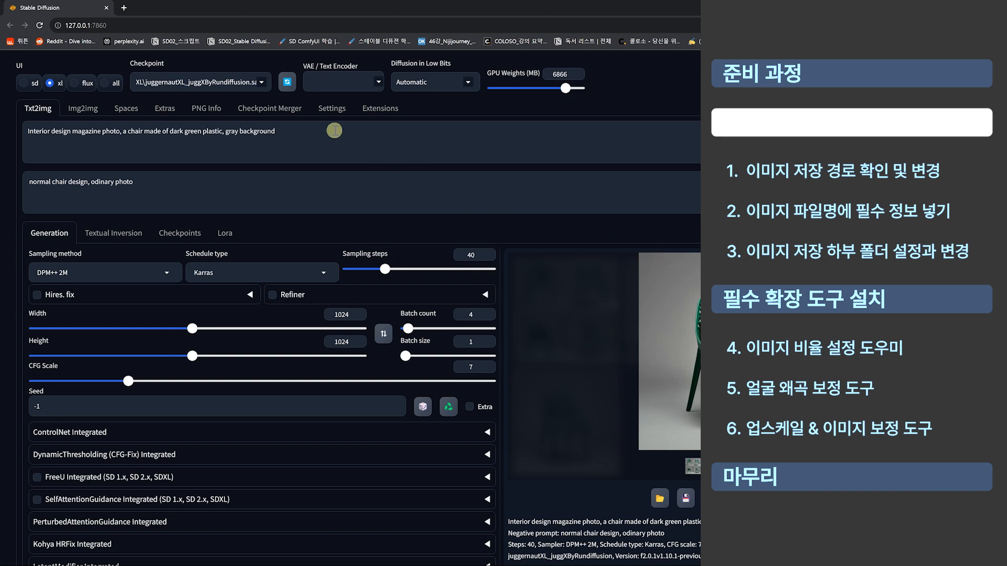
Step: Examine the output directory paths in Settings alongside the Txt2img, Img2img and Extras tabs they apply to
click(332, 108)
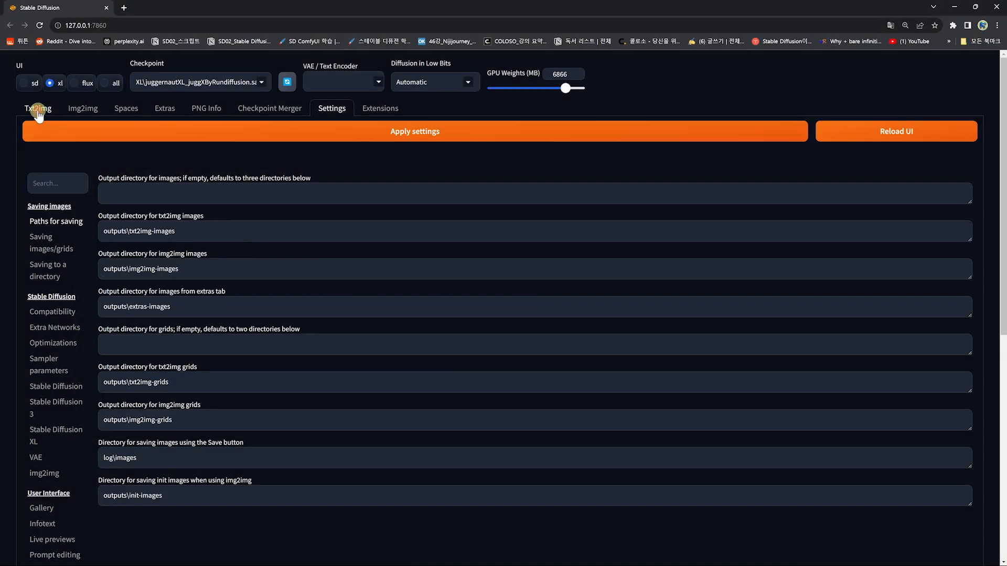
click(38, 111)
click(84, 107)
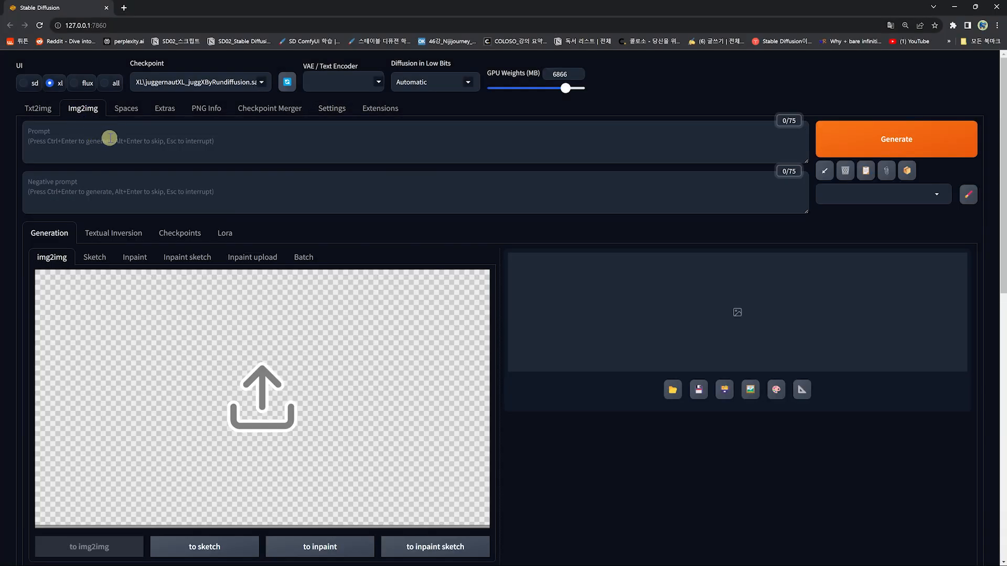
scroll(337, 355, down, 2)
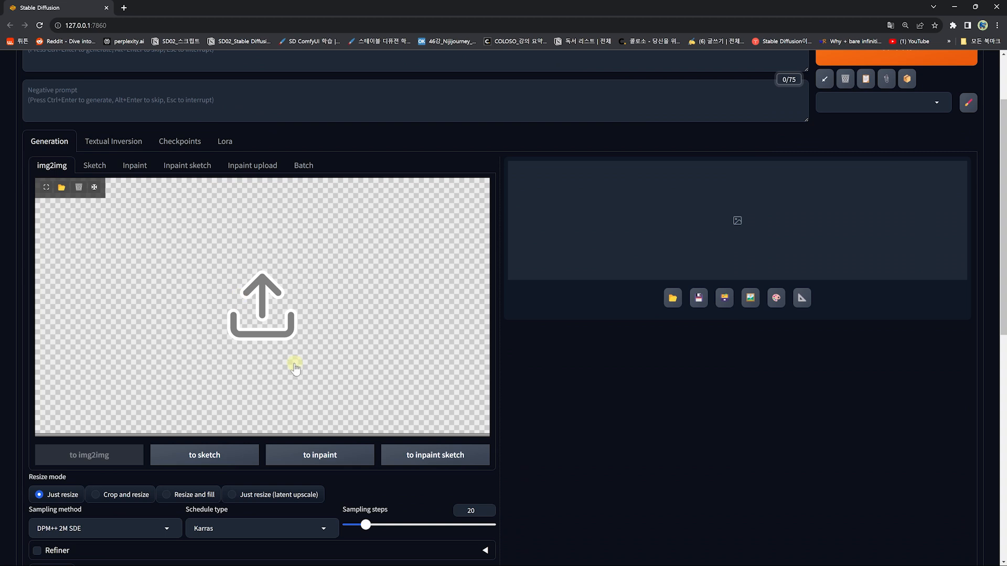
scroll(303, 357, up, 2)
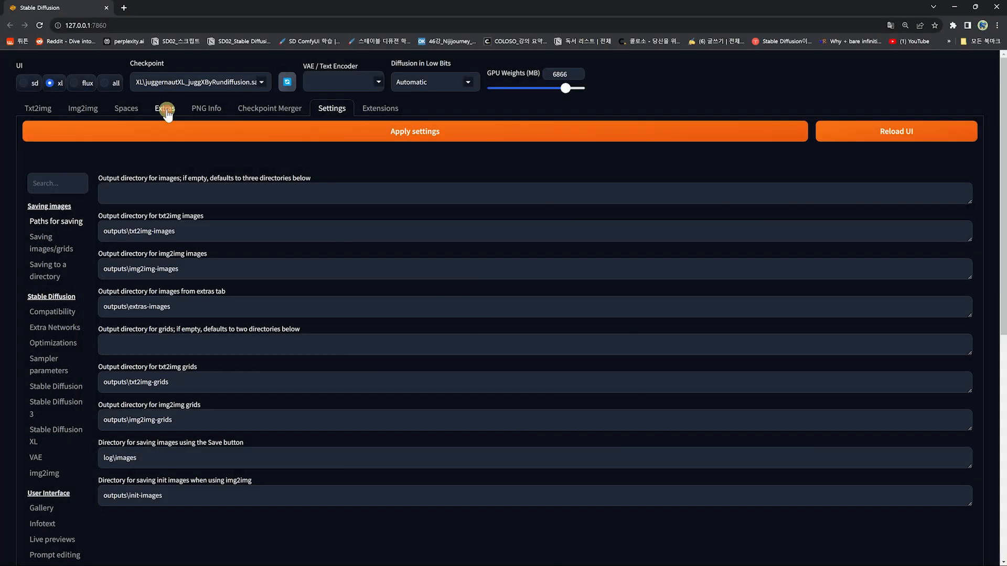
click(165, 108)
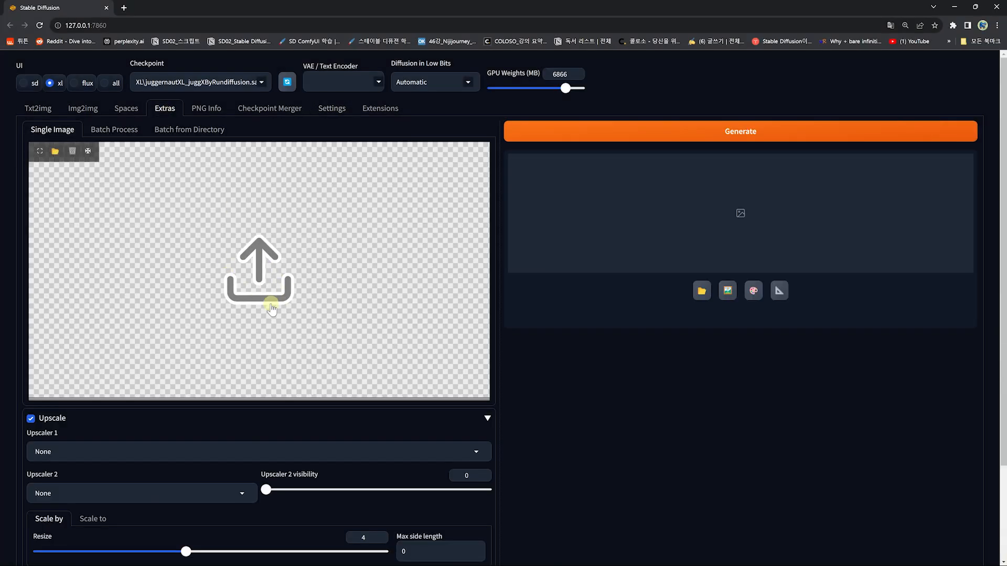
scroll(74, 346, down, 2)
scroll(74, 352, down, 1)
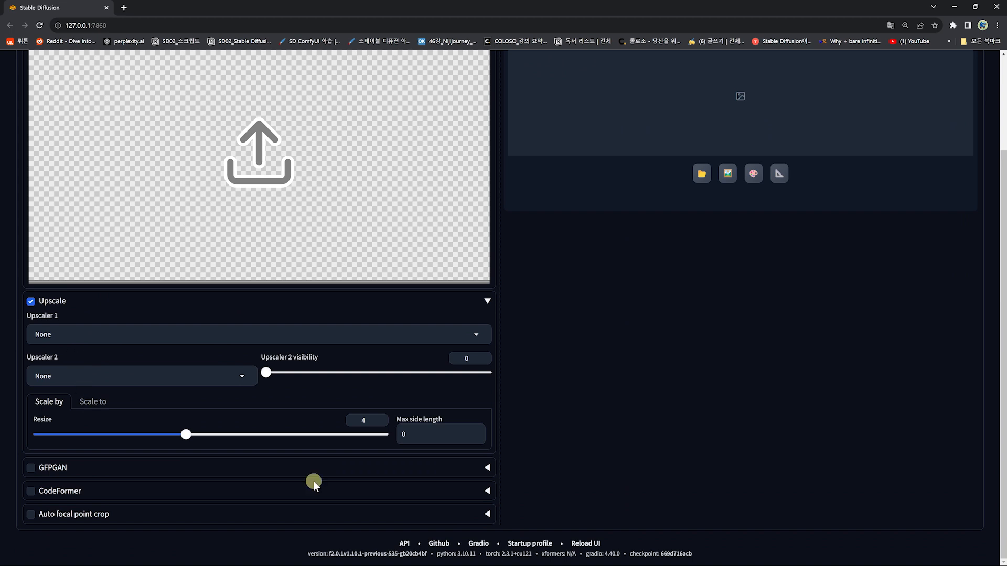
scroll(373, 475, up, 3)
click(331, 108)
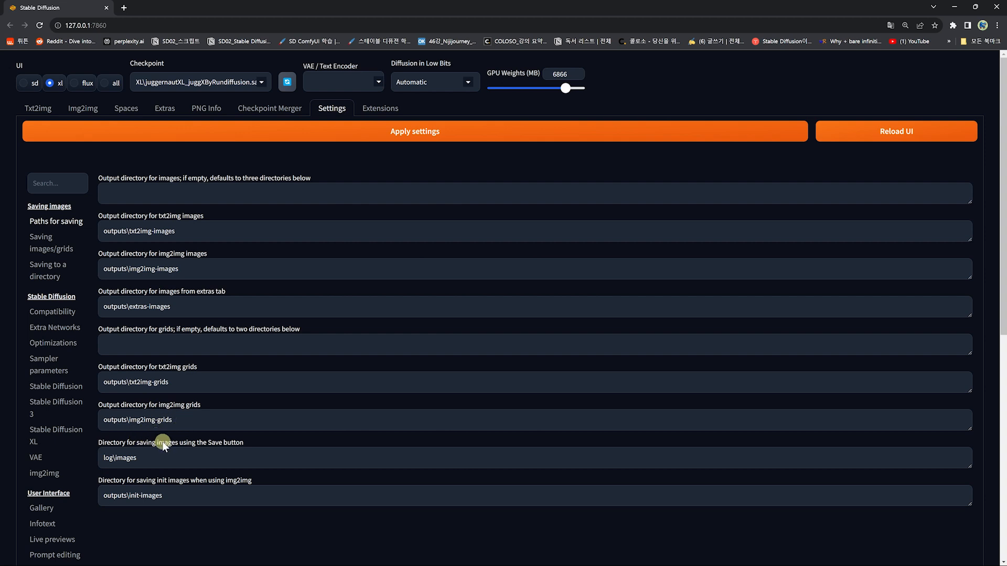
click(38, 110)
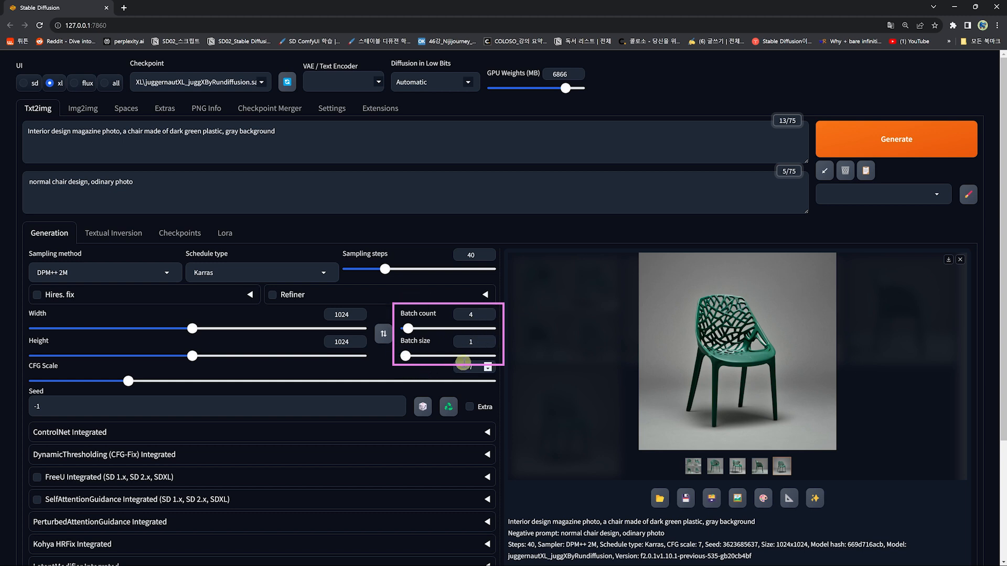
click(331, 110)
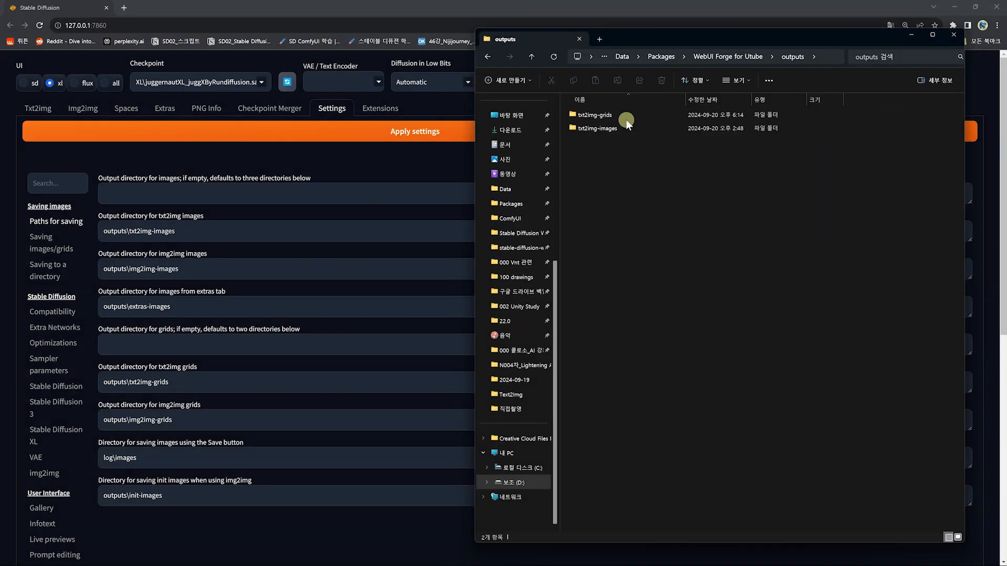
Step: Open the txt2img-grids folder for 2024-09-20 in File Explorer and view the saved grid image
click(603, 116)
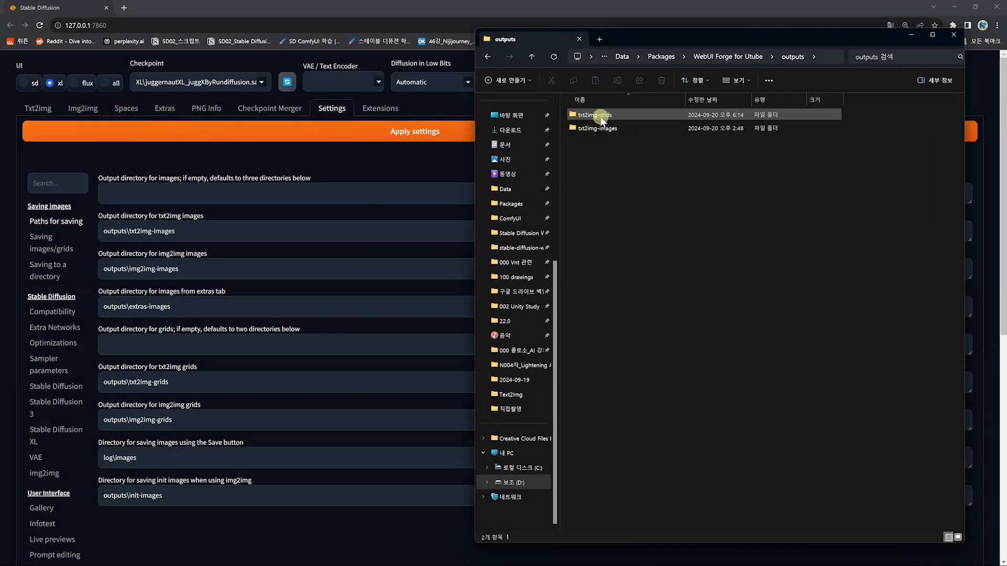
double_click(602, 117)
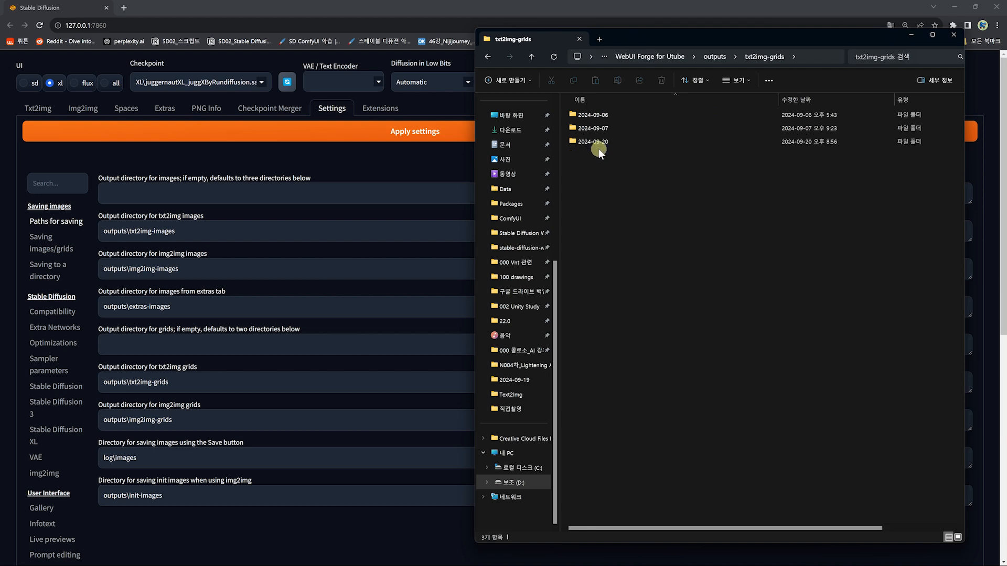
click(599, 147)
double_click(597, 145)
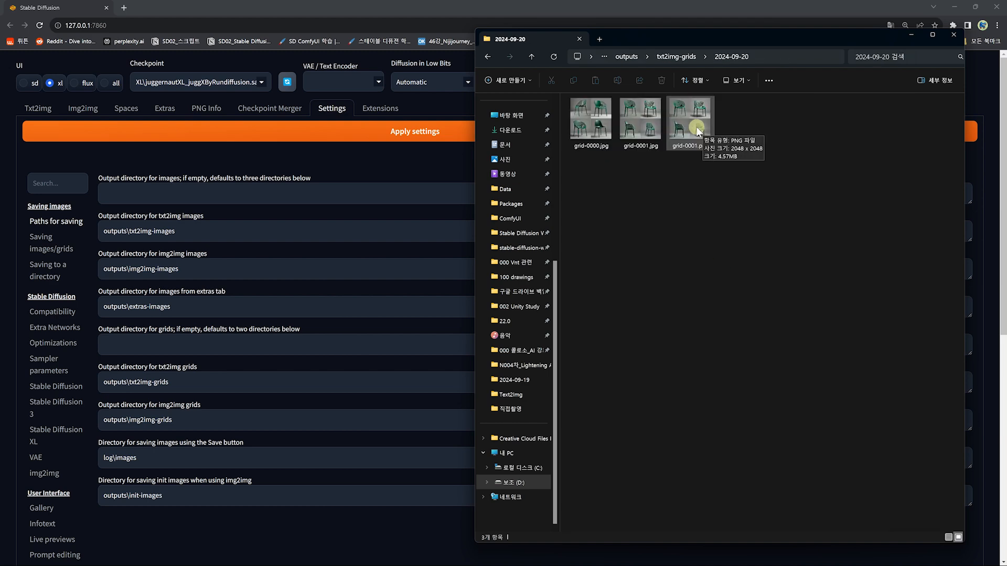
double_click(691, 121)
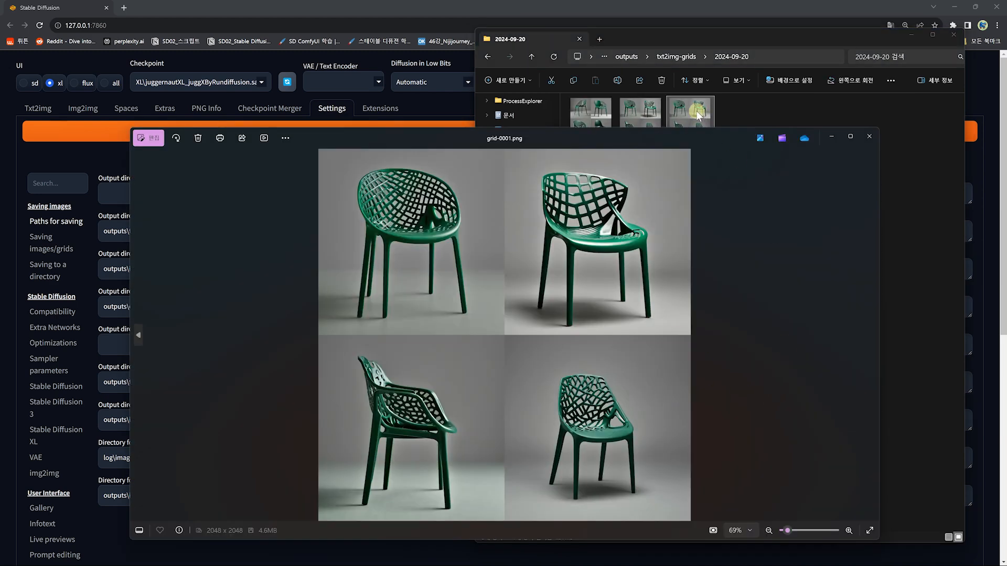
drag(690, 136, 692, 129)
key(Escape)
click(626, 56)
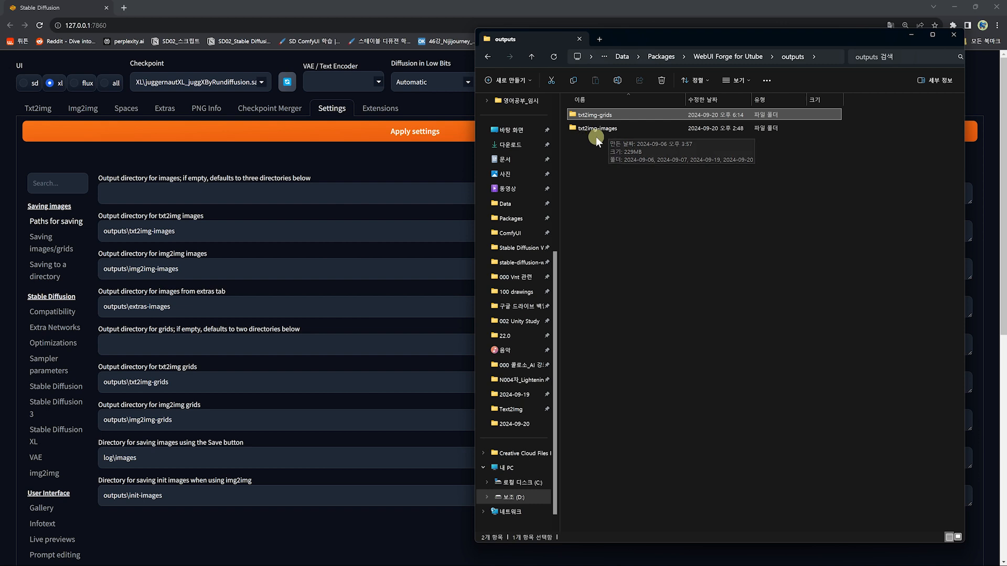
Step: Open the txt2img-images 2024-09-20 folder, view the generated chair images, then browse to the WebUI's output folder
click(601, 132)
double_click(600, 133)
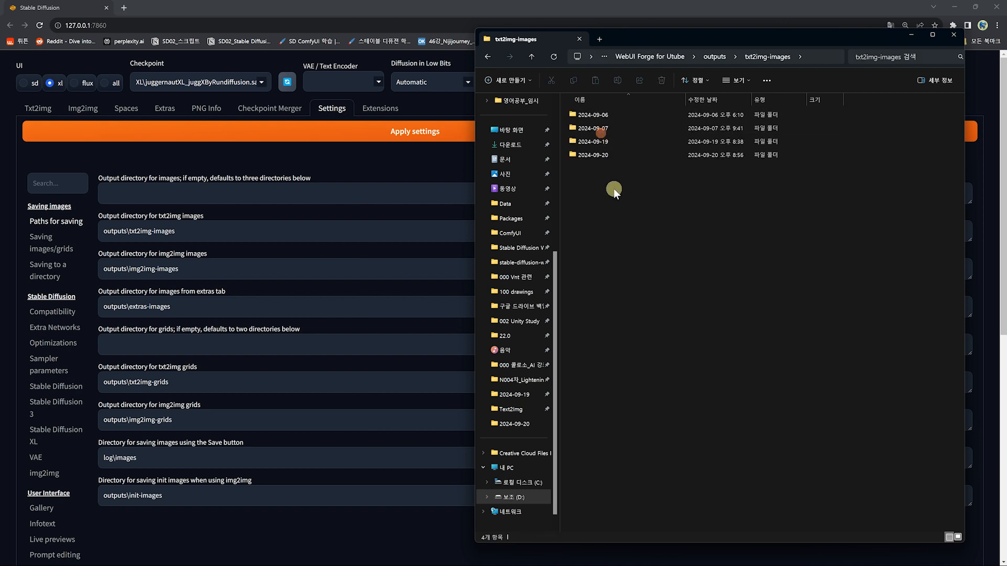
double_click(589, 157)
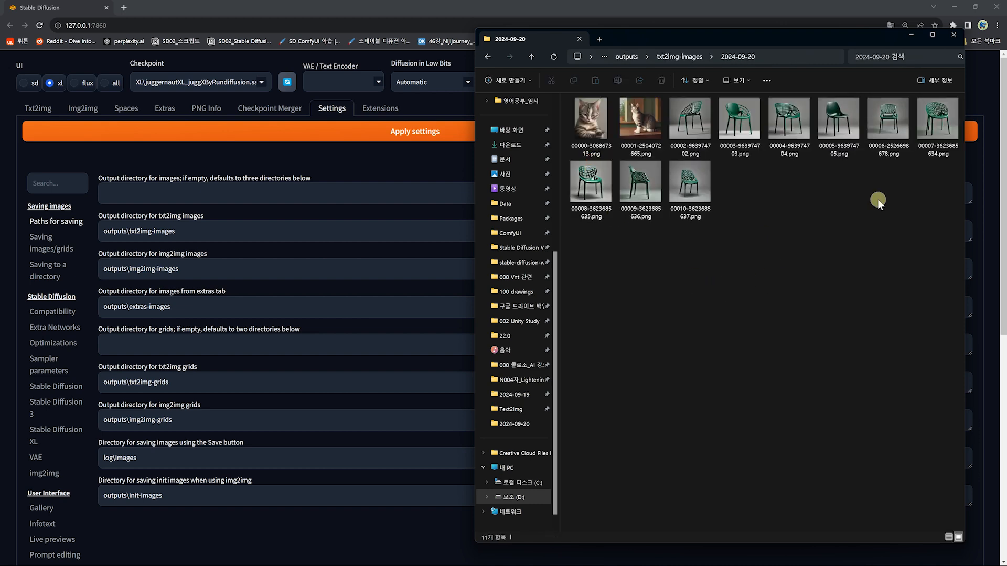
click(591, 181)
ctrl+click(637, 190)
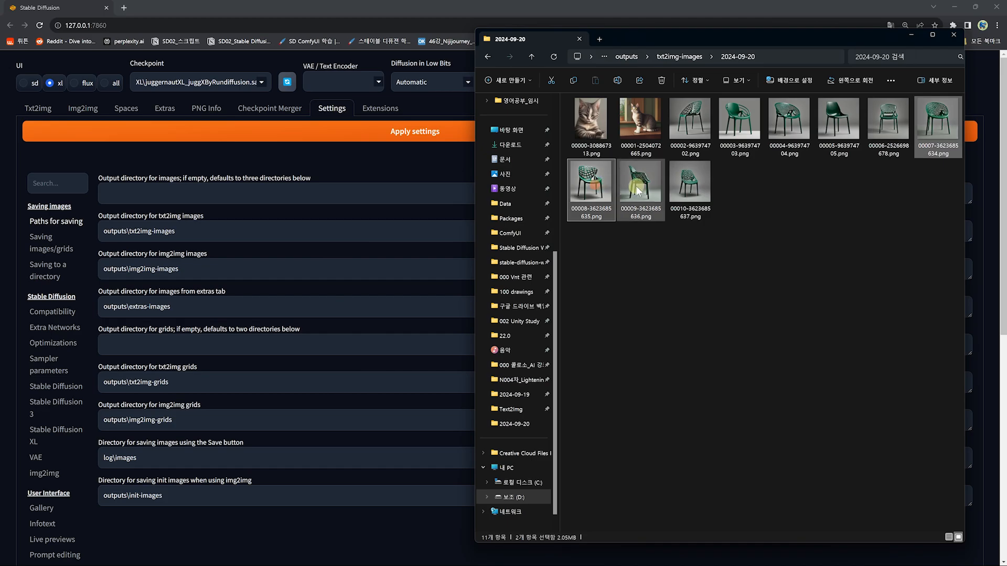
ctrl+click(690, 181)
key(Return)
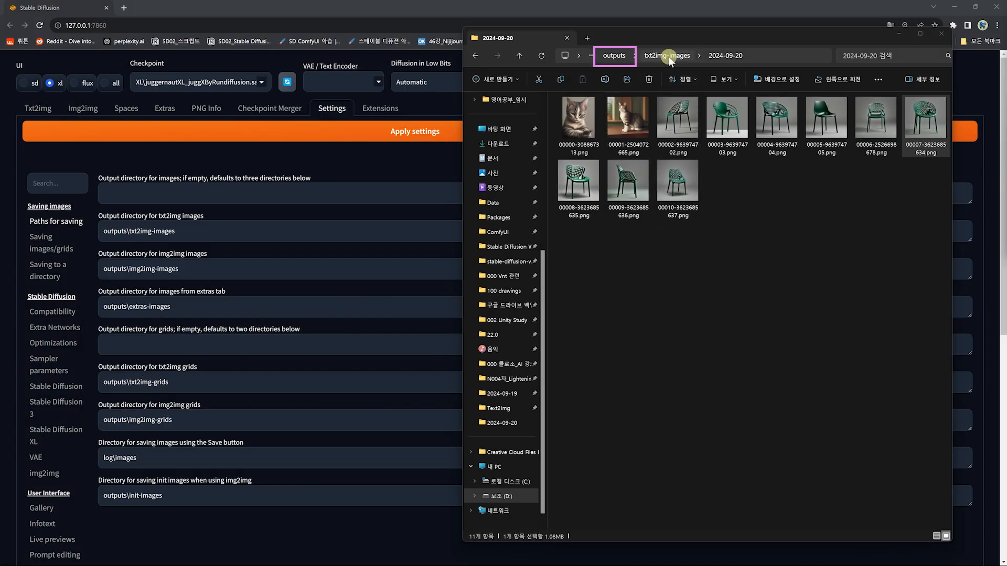
click(616, 57)
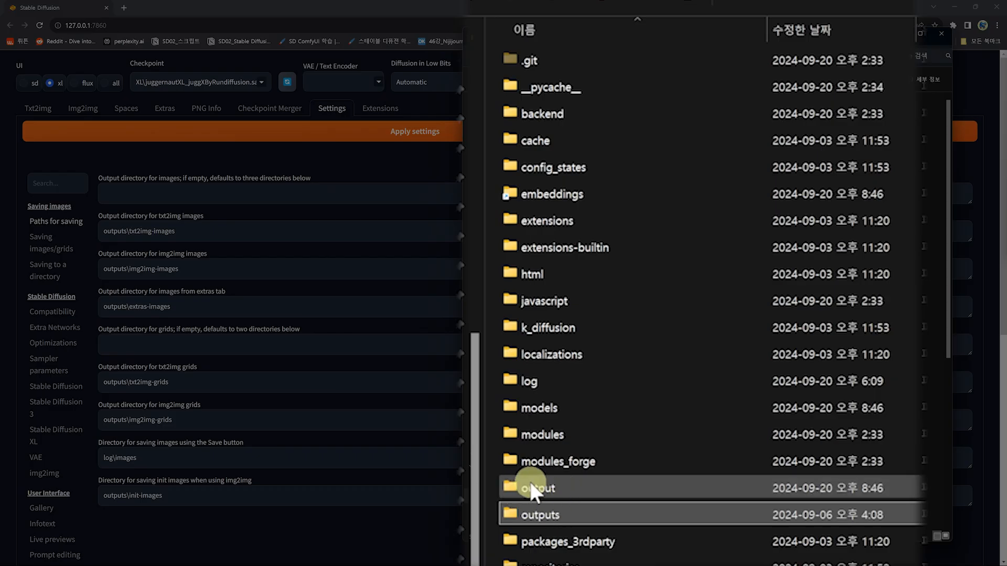
double_click(531, 486)
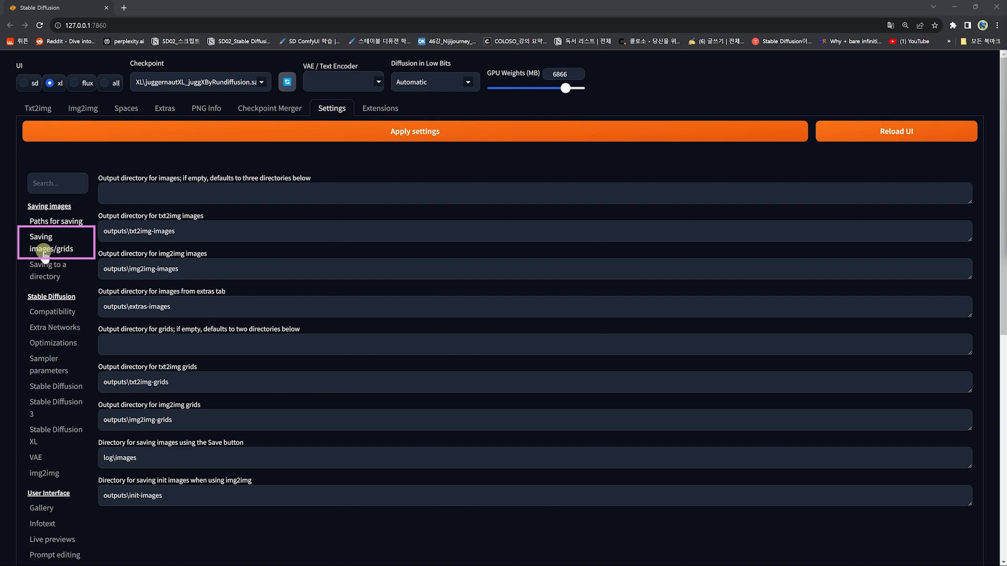
Step: Review the Saving images/grids settings section, including the images filename pattern option
click(45, 251)
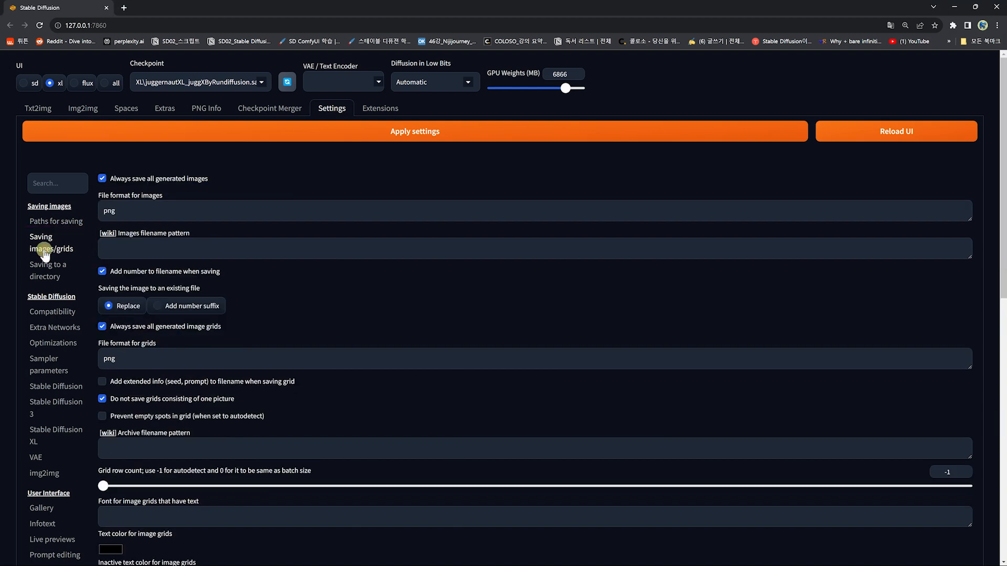
scroll(45, 251, down, 1)
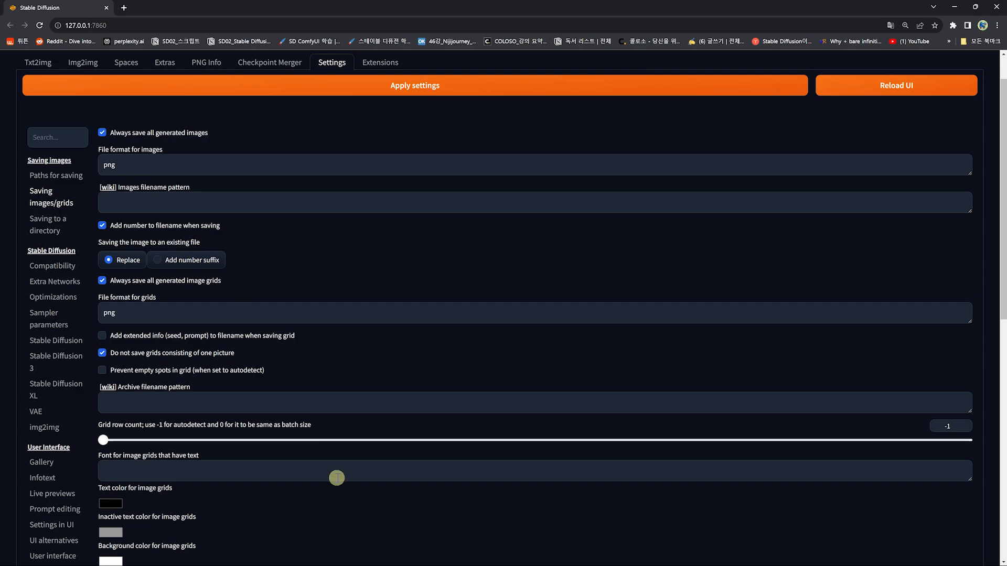
click(318, 559)
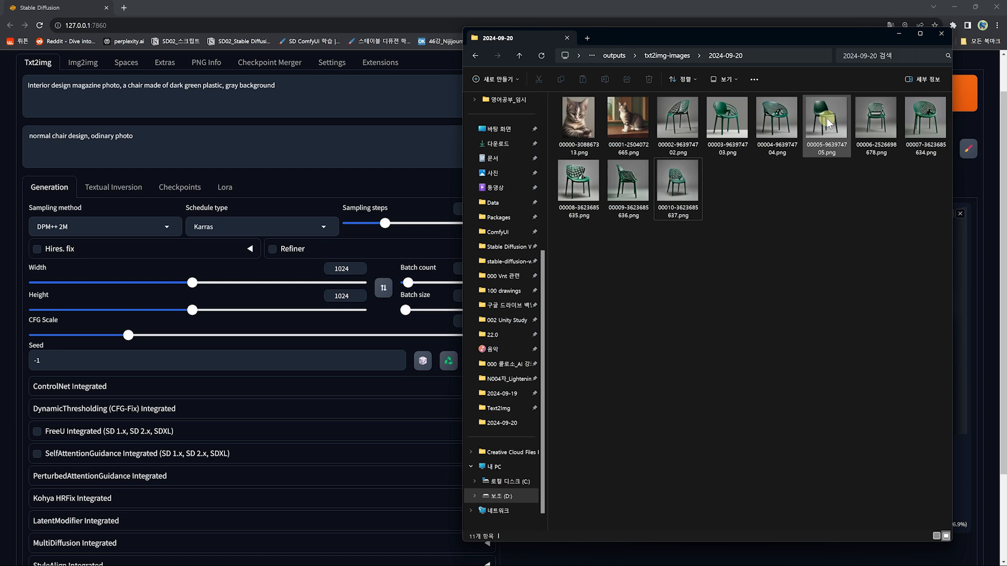
drag(827, 120, 77, 111)
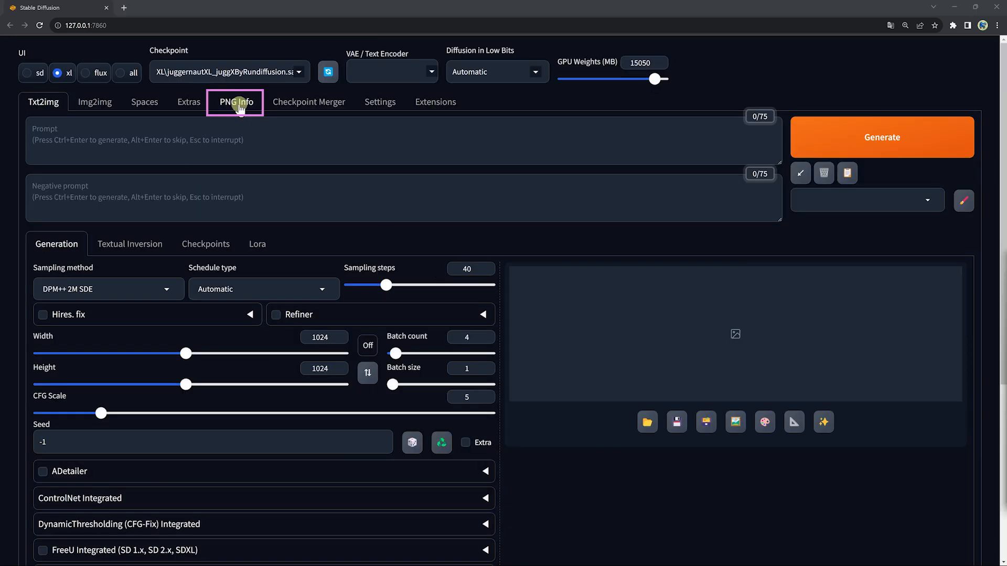
Step: Load one of the generated chair images from the output folder into PNG Info
click(240, 106)
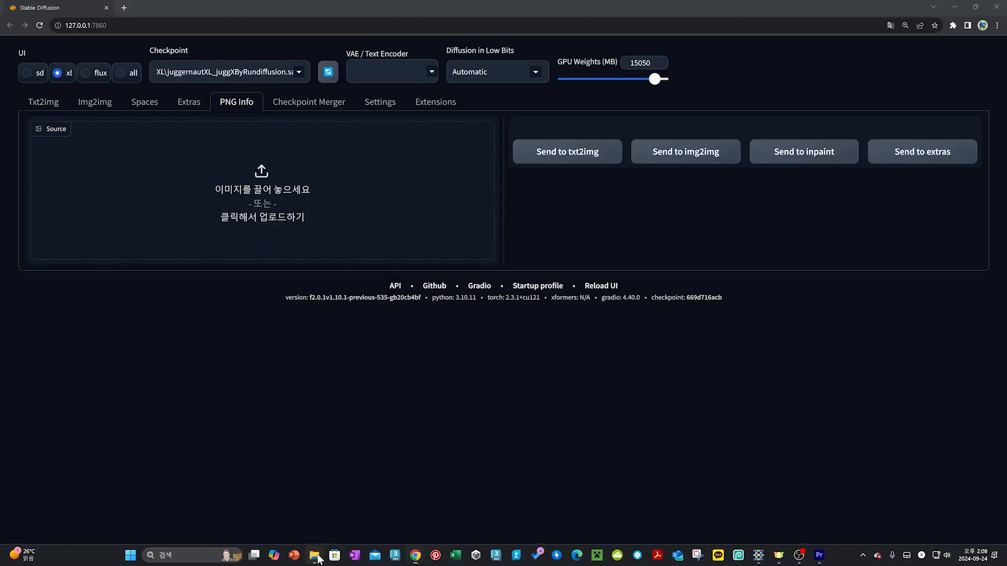
click(318, 554)
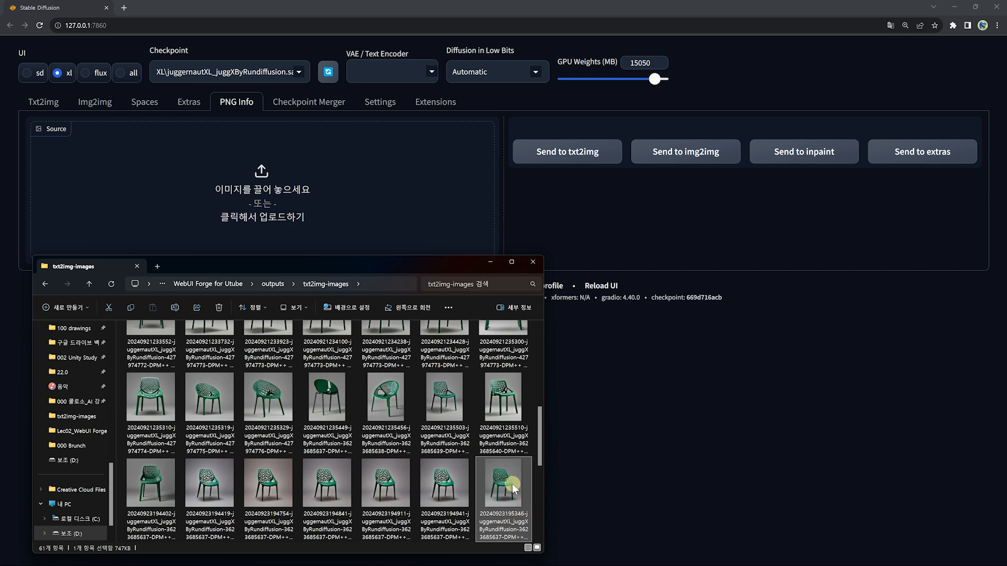
drag(511, 494, 284, 195)
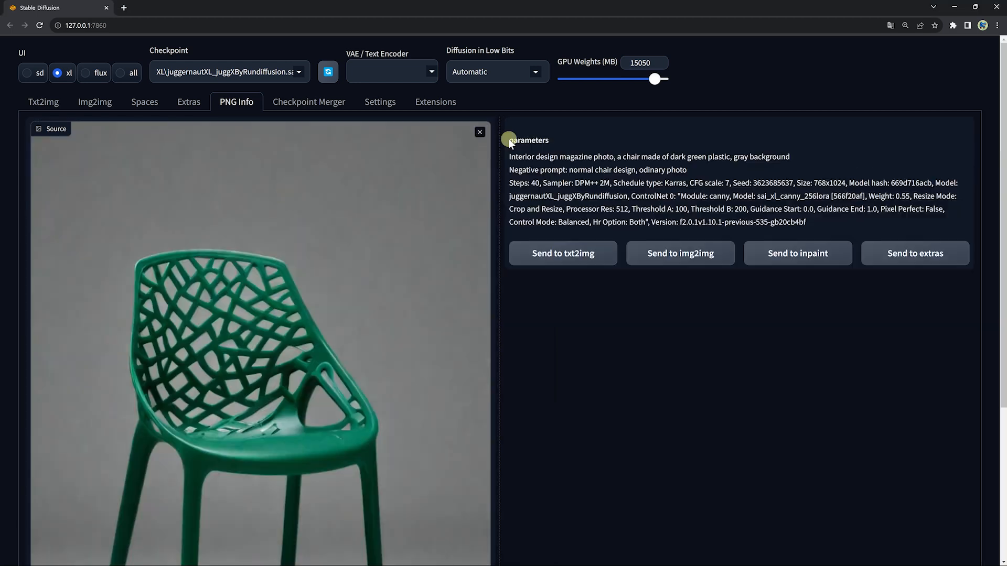
Step: Copy the seed from the image's generation parameters and paste it into the txt2img seed field
drag(510, 140, 842, 221)
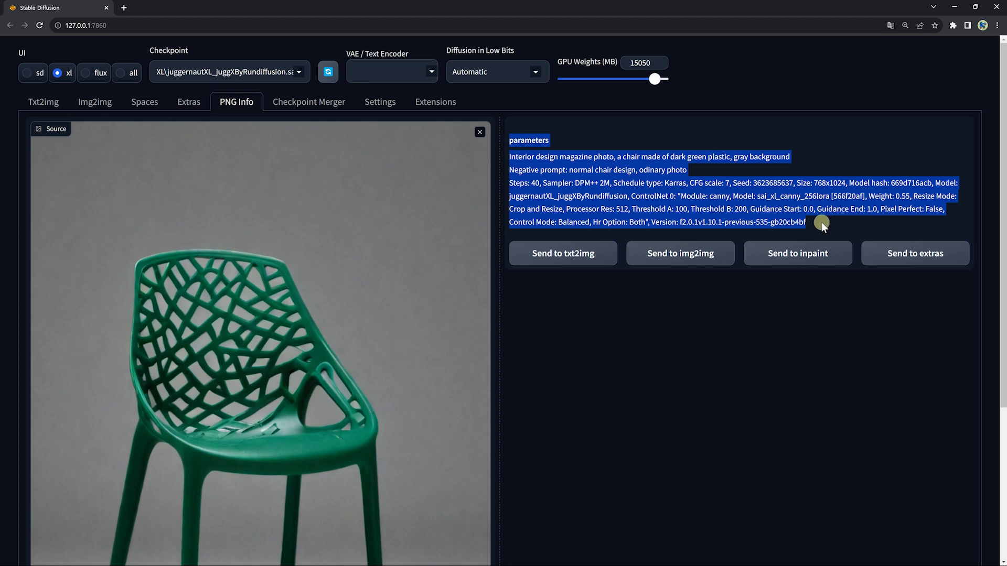
click(821, 222)
double_click(755, 183)
key(ctrl+c)
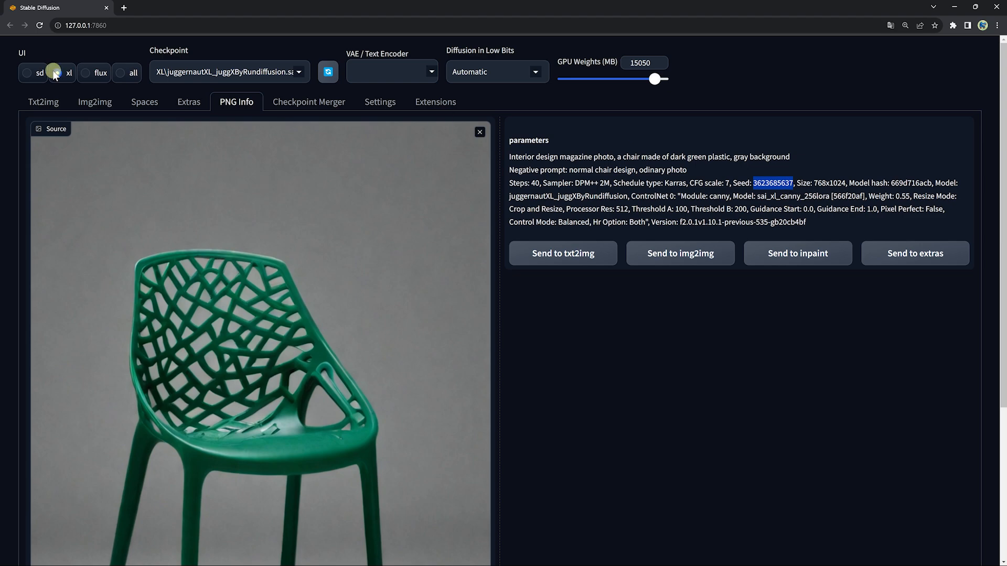
click(42, 102)
drag(87, 444, 8, 446)
key(ctrl+v)
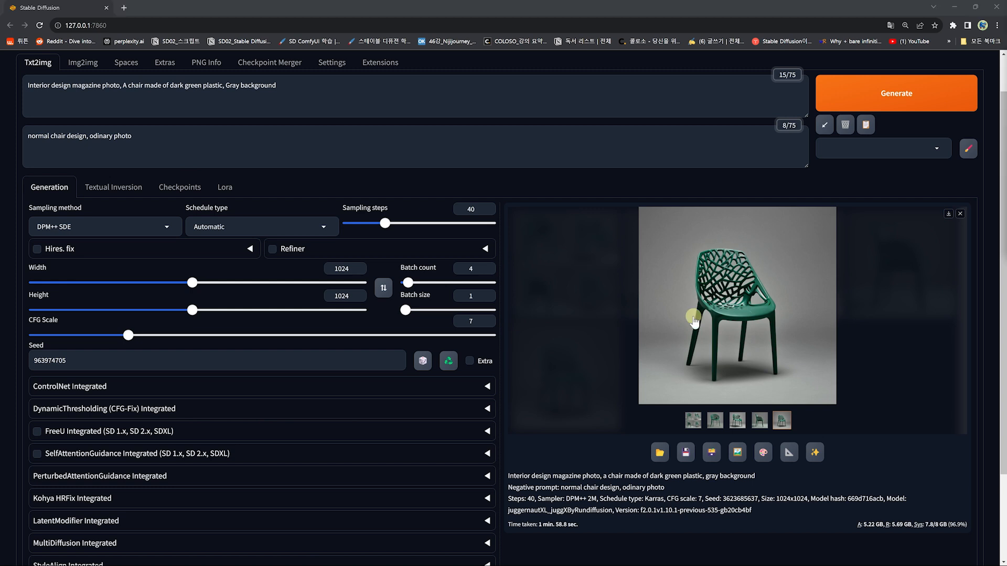
Step: Open the wiki page on custom image filename patterns from the Saving images settings and review the available patterns
scroll(693, 321, up, 1)
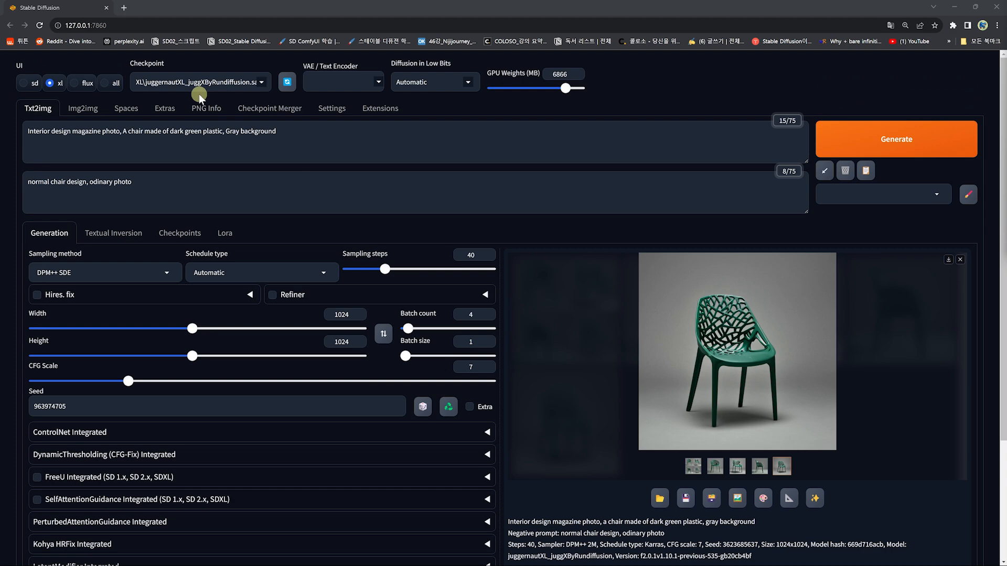
click(332, 108)
scroll(152, 189, down, 1)
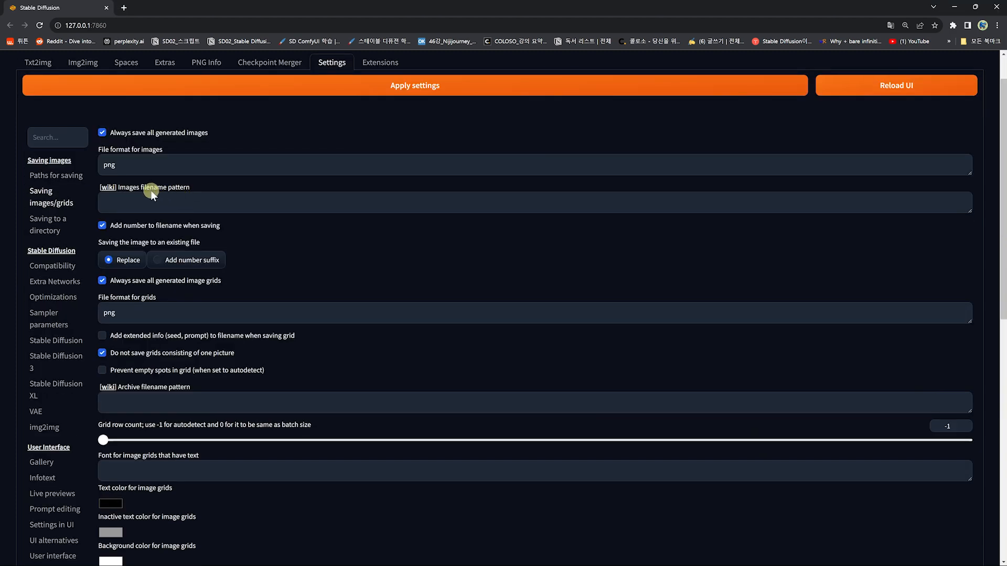
click(110, 189)
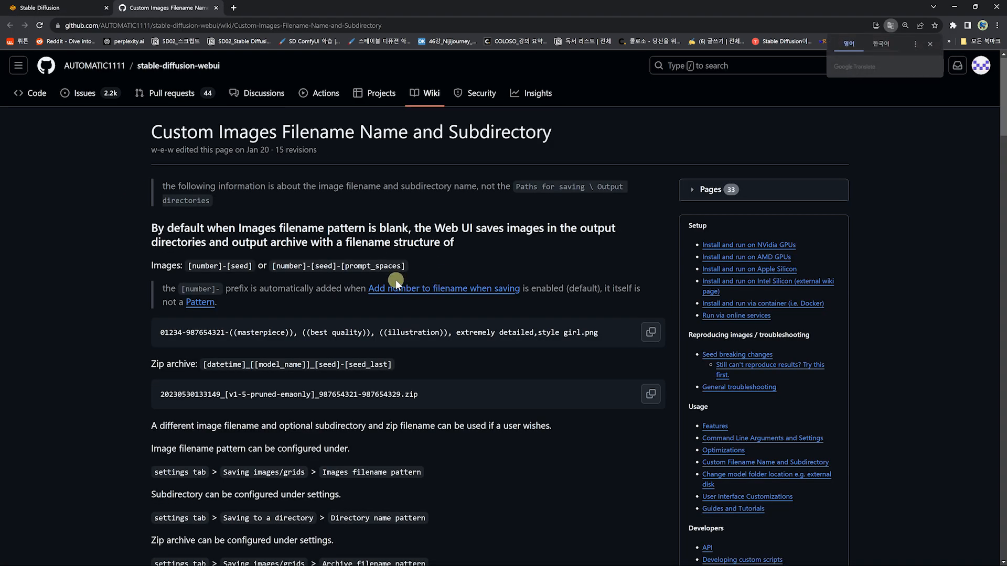
scroll(395, 279, down, 3)
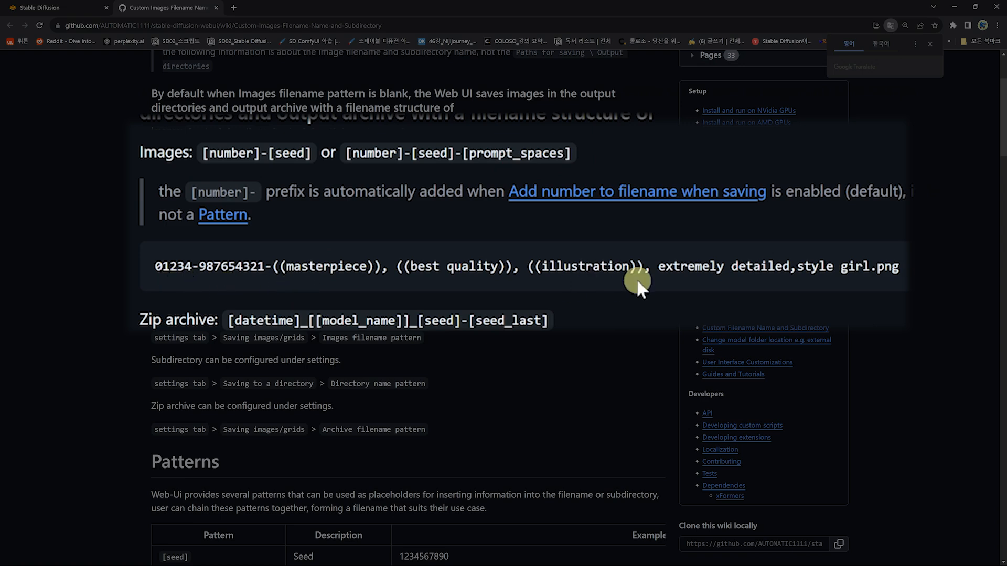
scroll(574, 214, down, 7)
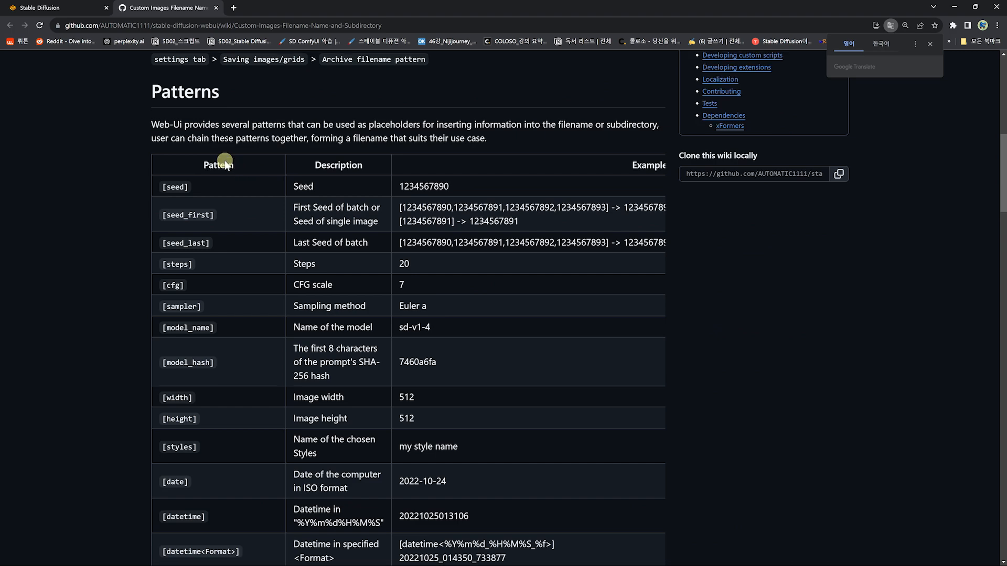
scroll(152, 445, down, 2)
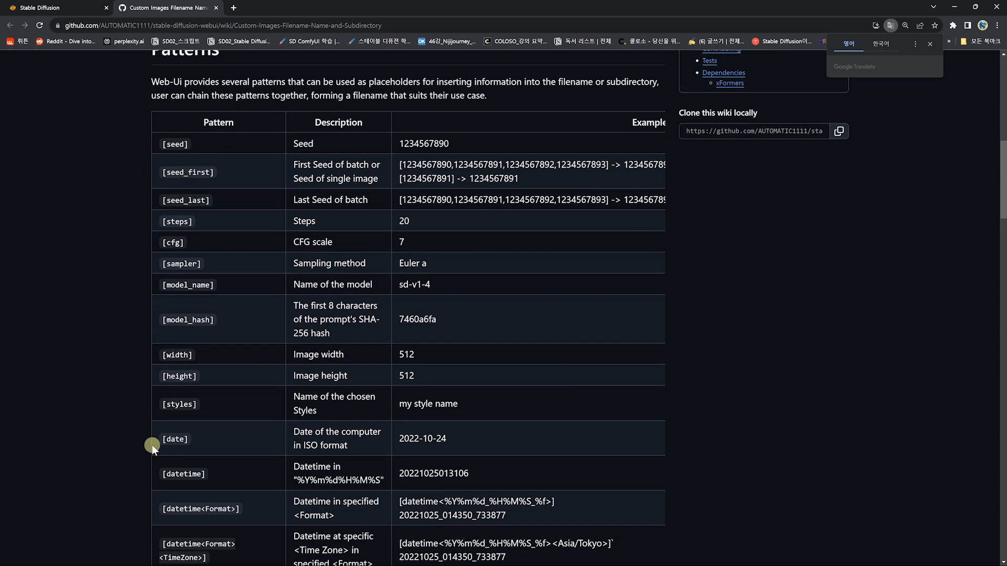
Step: Set the images filename pattern to [datetime]-[model_name]-[seed]-[sampler], apply the settings and reload the UI
click(49, 8)
click(122, 204)
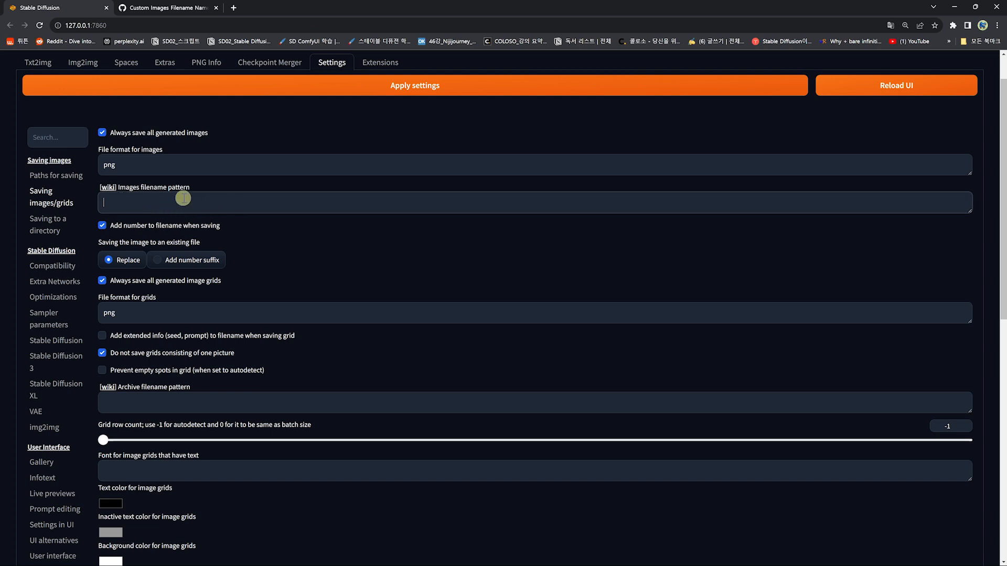
text([datetime]-[model_name]-[seed]-[sampler])
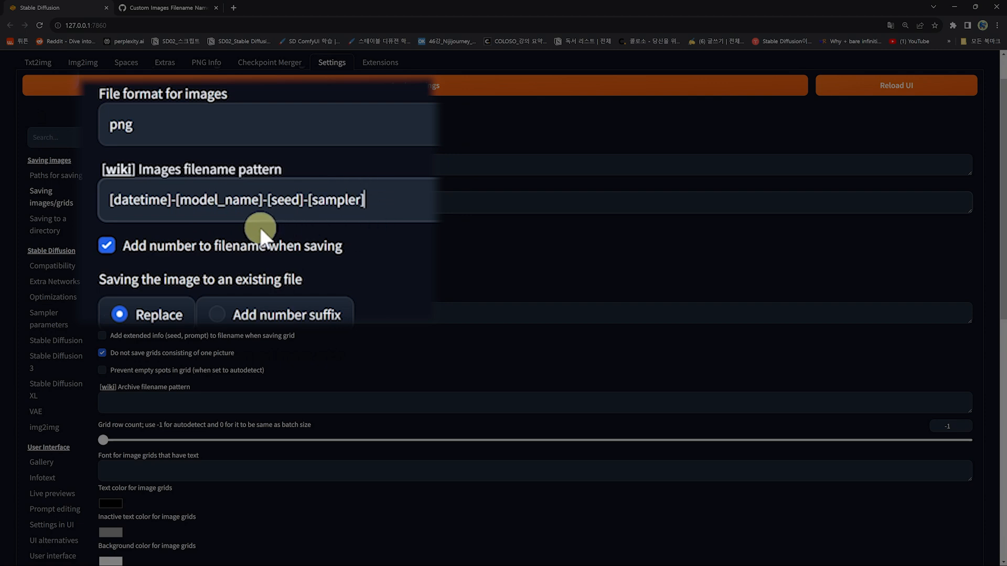
scroll(736, 361, up, 1)
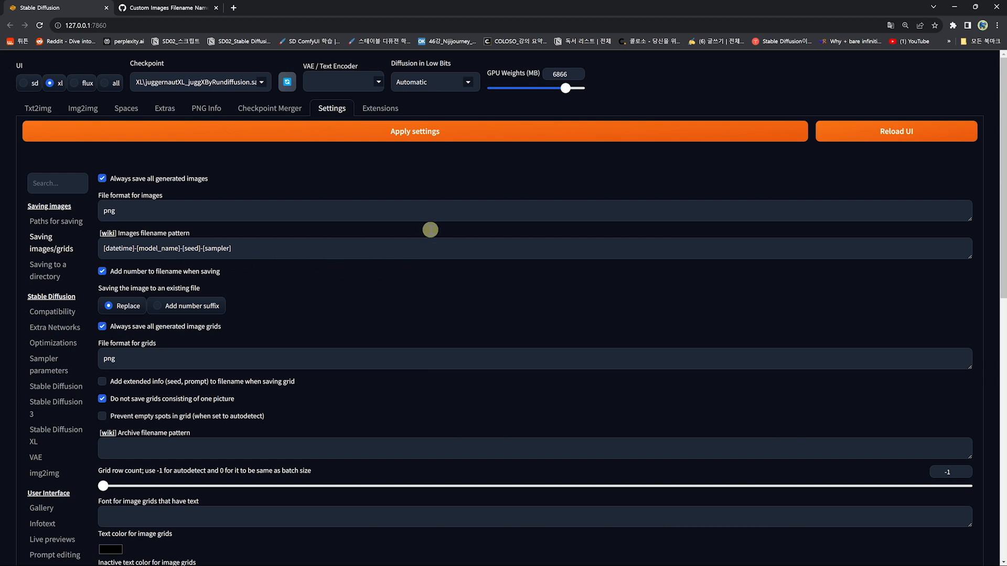
click(407, 135)
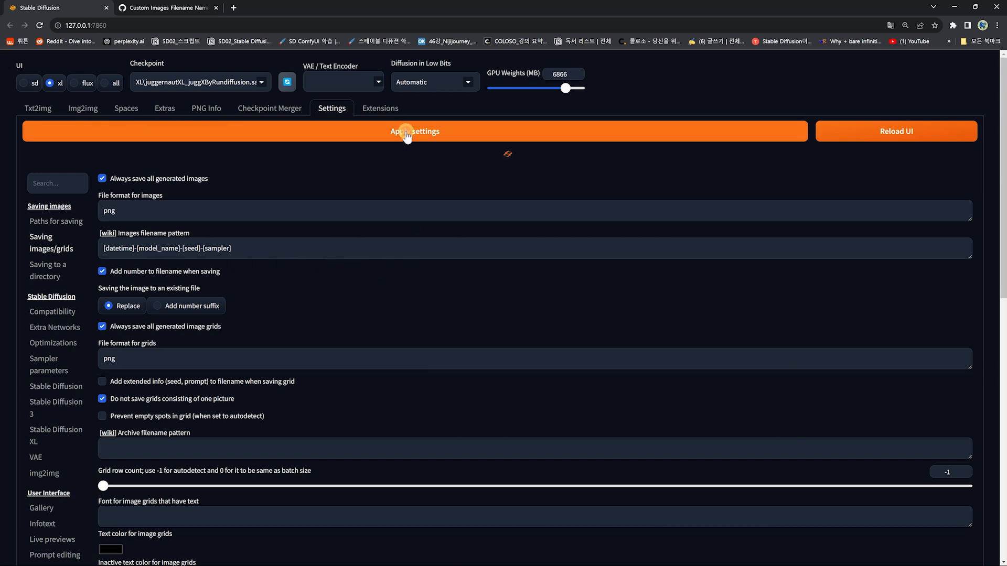
click(885, 134)
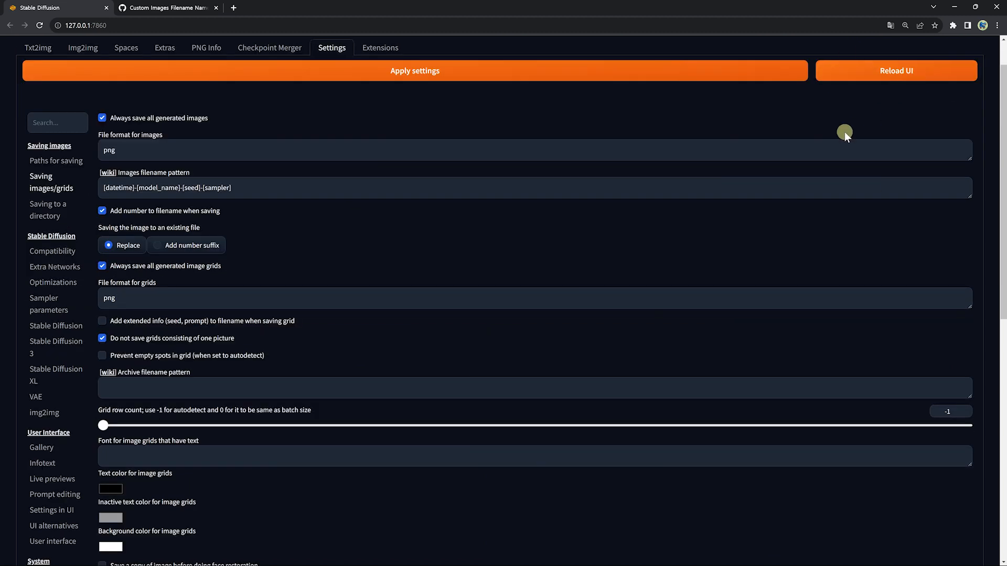
Step: Check the newest image's filename in the output folder and turn off adding a number to filenames when saving
click(317, 556)
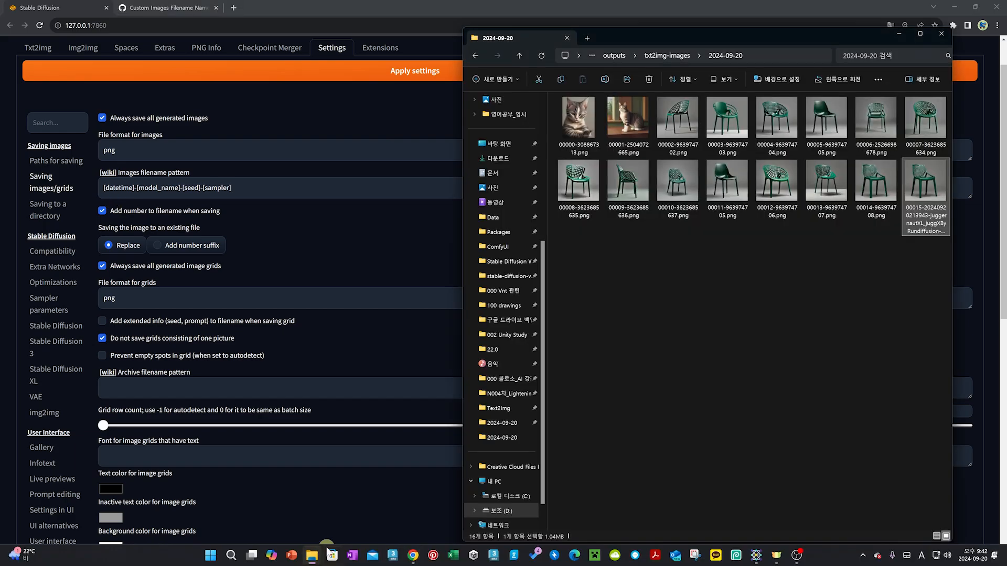
double_click(920, 193)
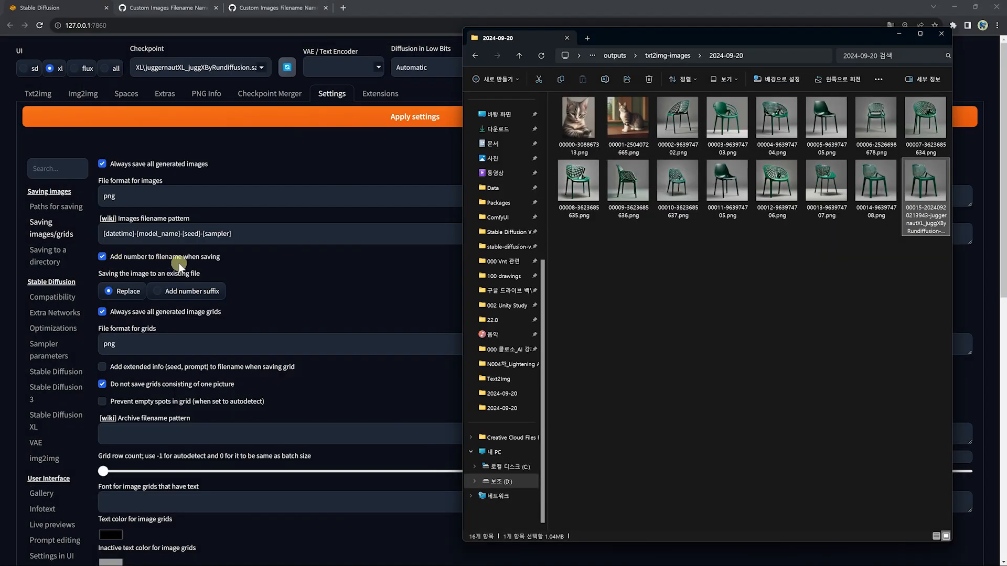
click(103, 256)
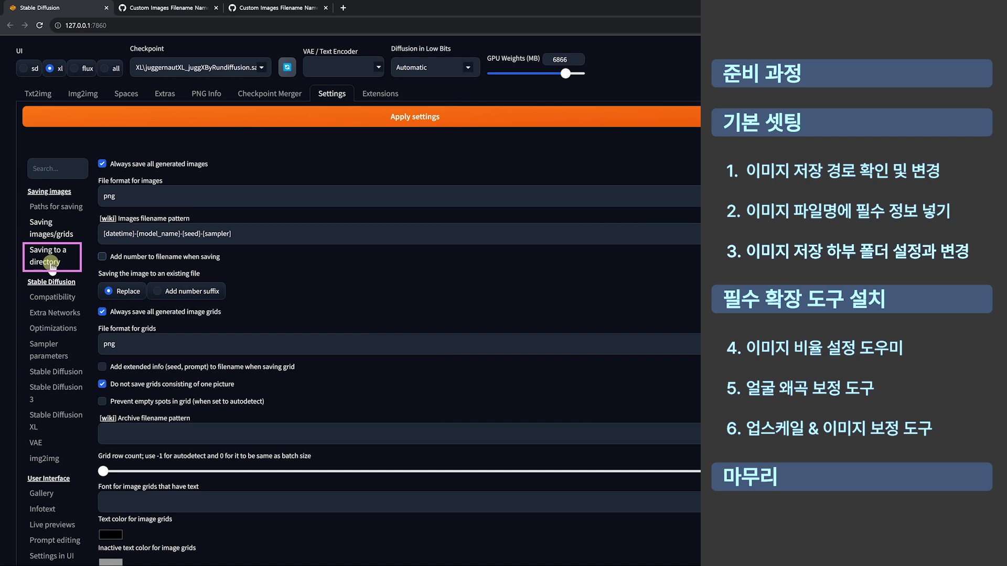
Step: Open the Saving to a directory settings and browse the date-named subfolders inside the txt2img-images output folder
click(52, 265)
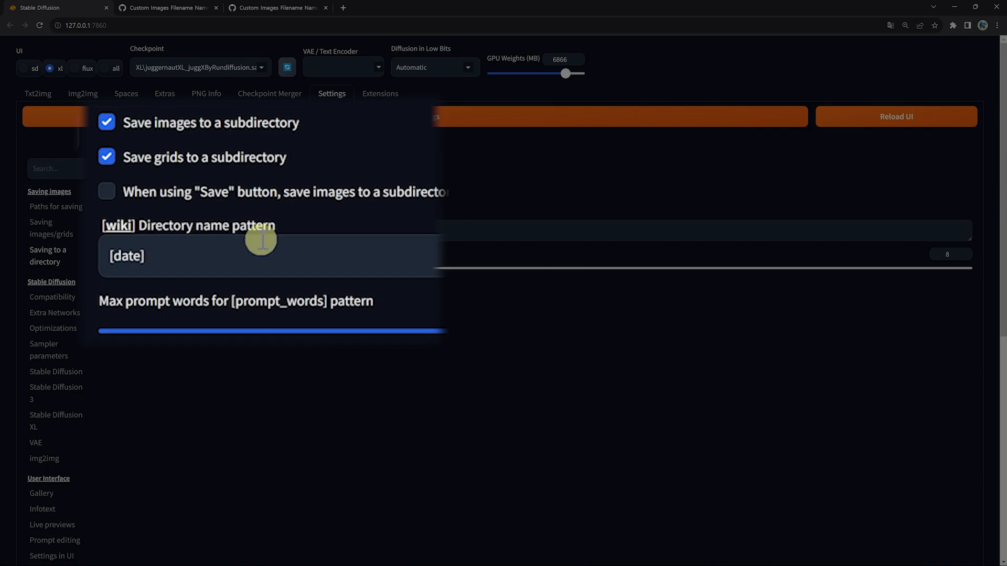
click(302, 557)
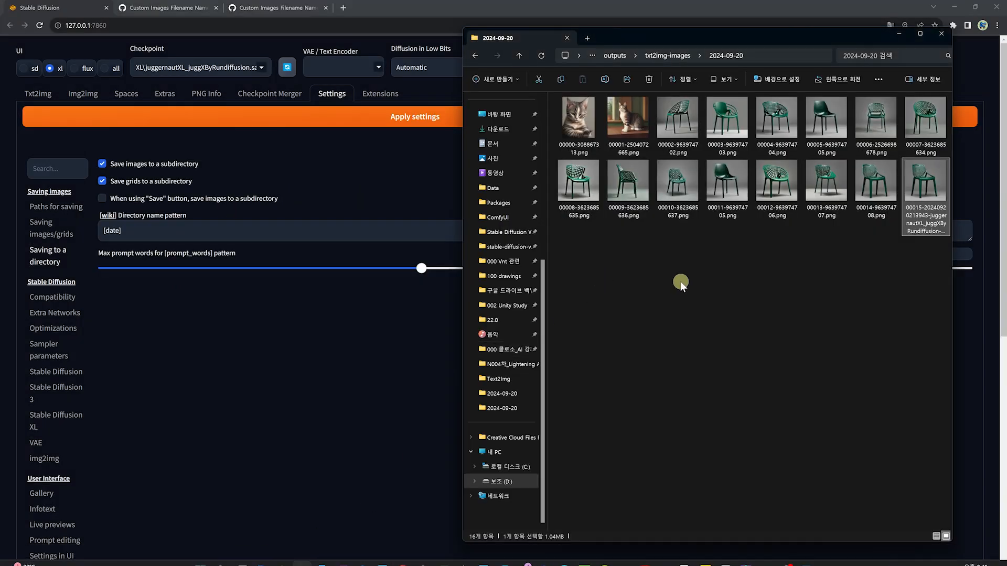
click(667, 55)
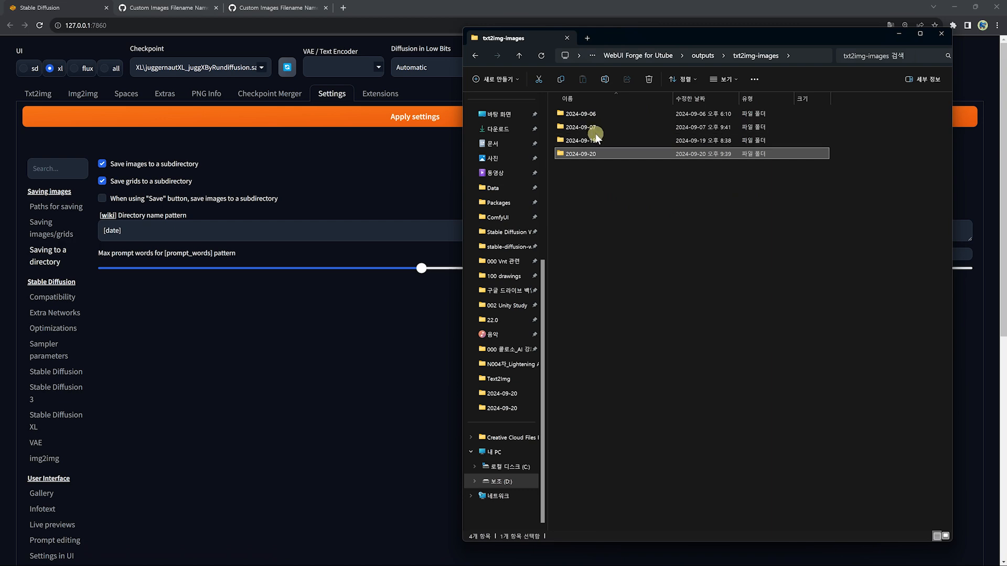
double_click(597, 140)
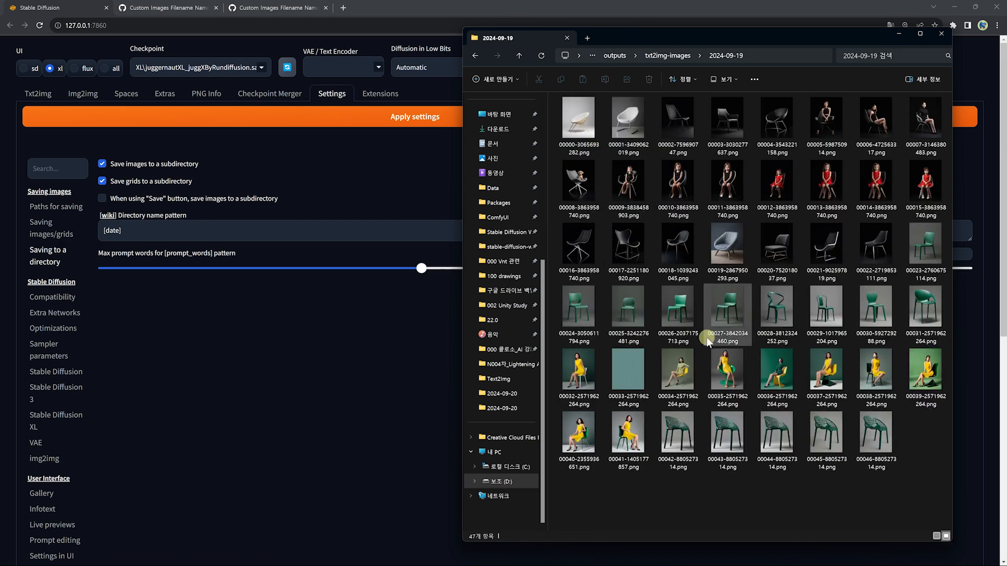
click(682, 56)
double_click(580, 156)
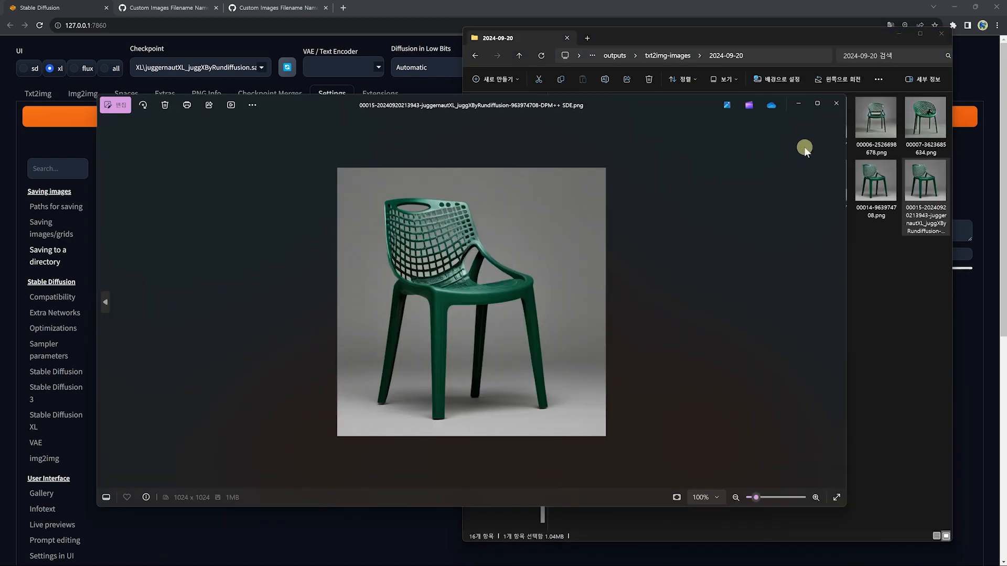
click(786, 108)
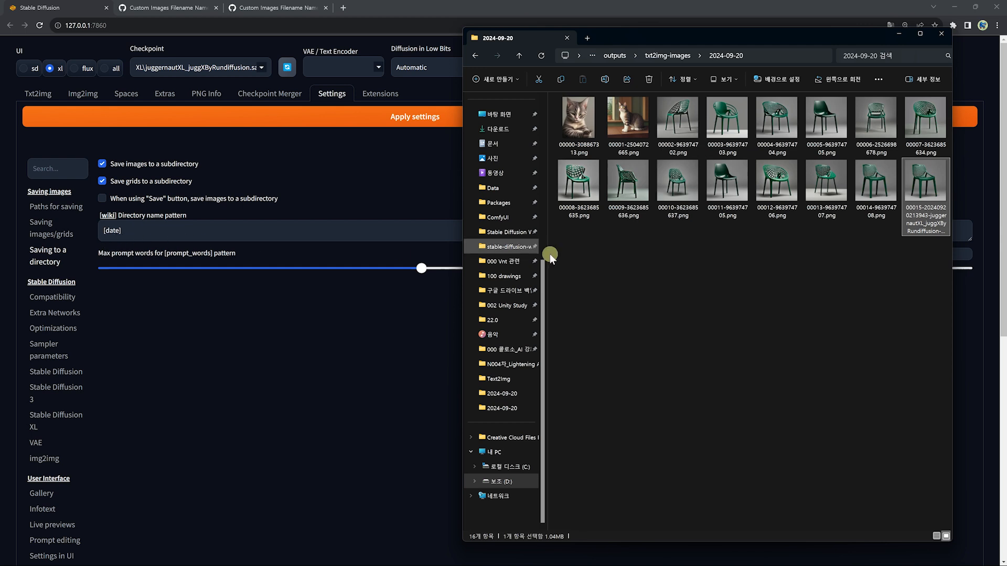
click(668, 56)
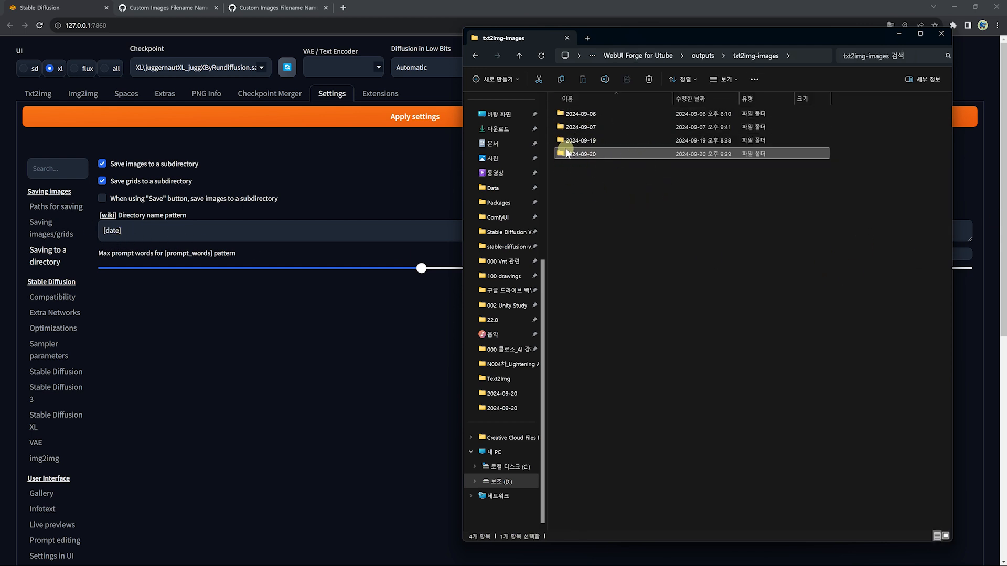
Step: Clear the directory name pattern, untick saving images and grids to subdirectories, and reload the UI
click(127, 234)
key(BackSpace)
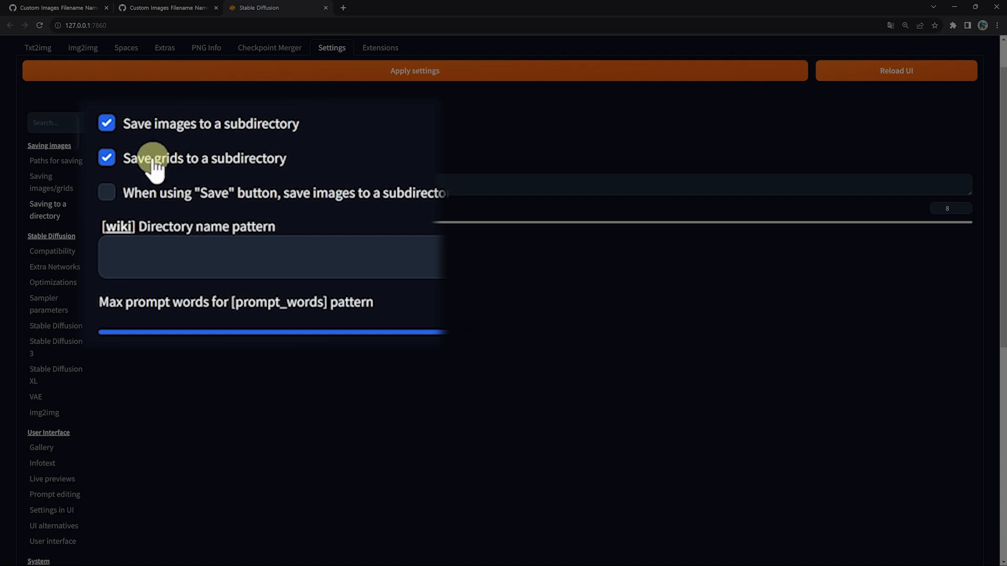
click(108, 158)
click(107, 122)
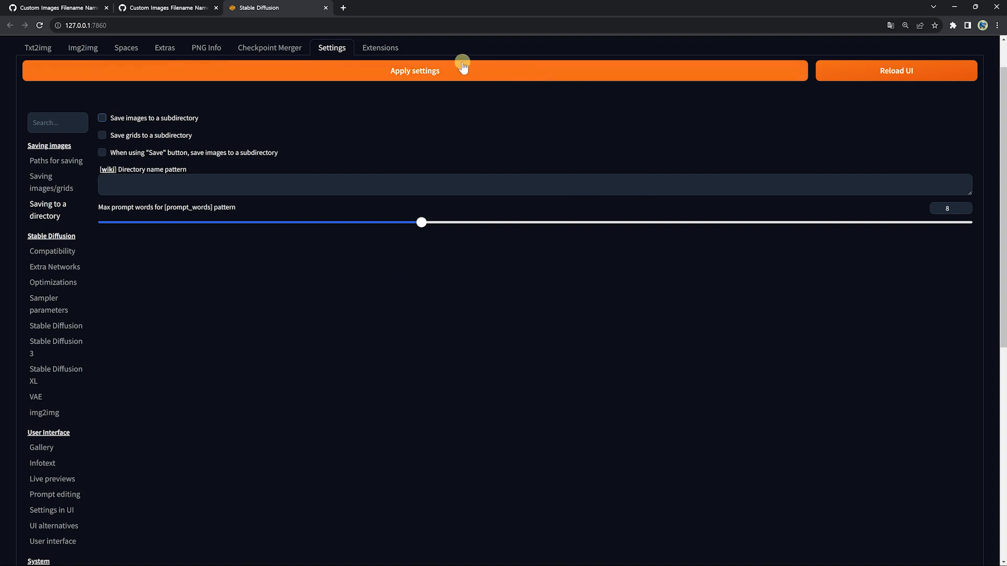
click(892, 72)
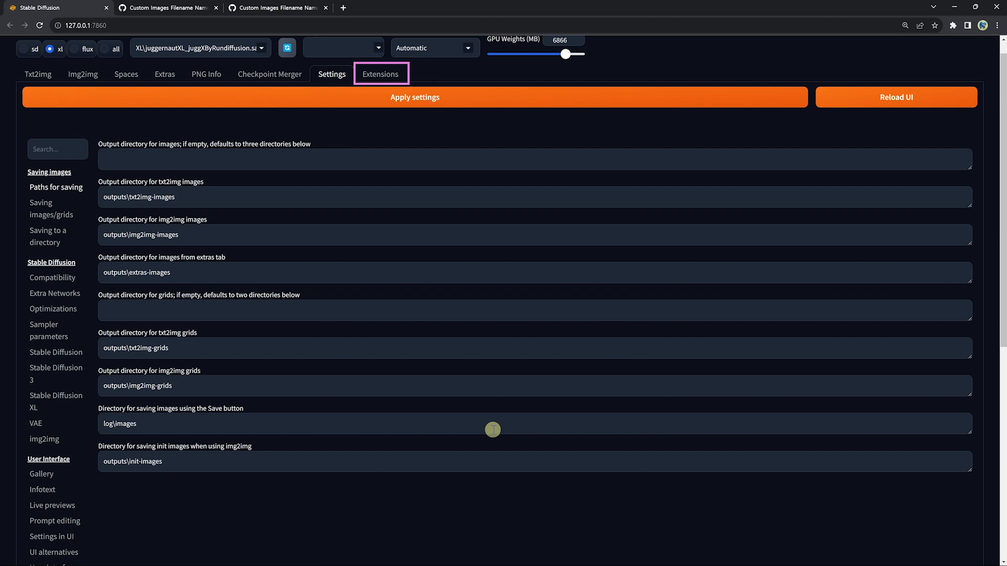
Step: Review the installed extensions and load the list of available extensions from the default index URL
click(375, 75)
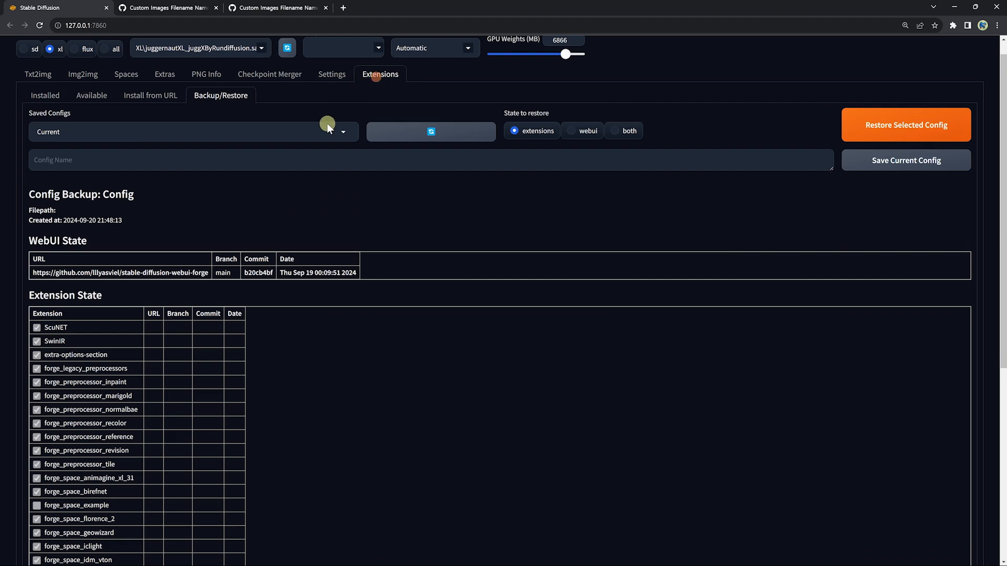
click(45, 97)
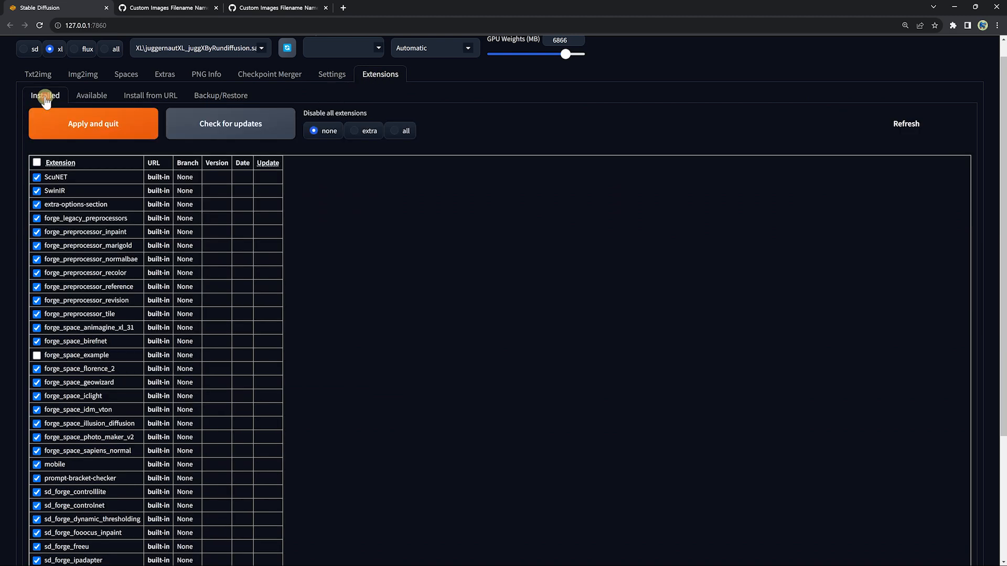
scroll(173, 173, down, 1)
scroll(161, 143, down, 3)
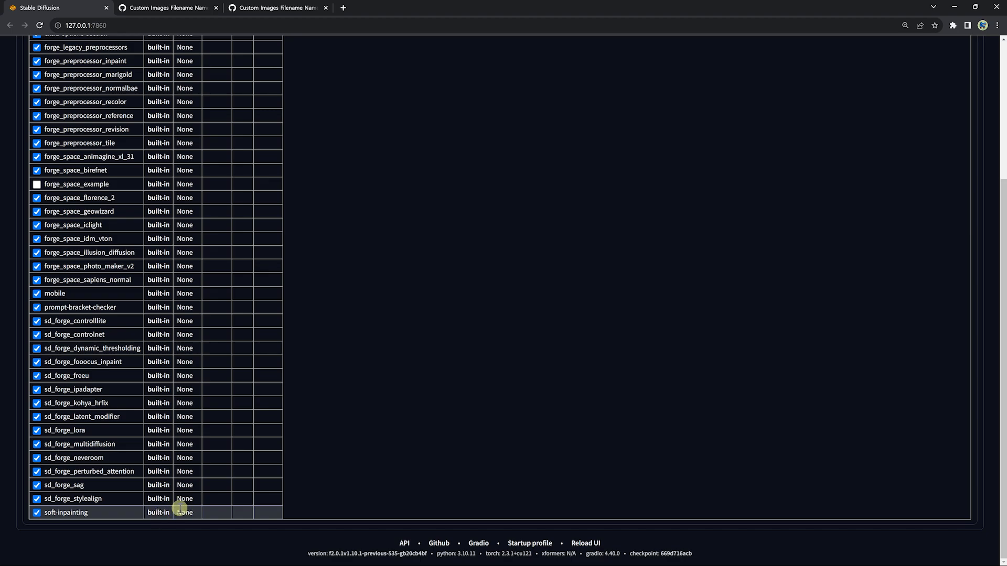
scroll(405, 399, up, 4)
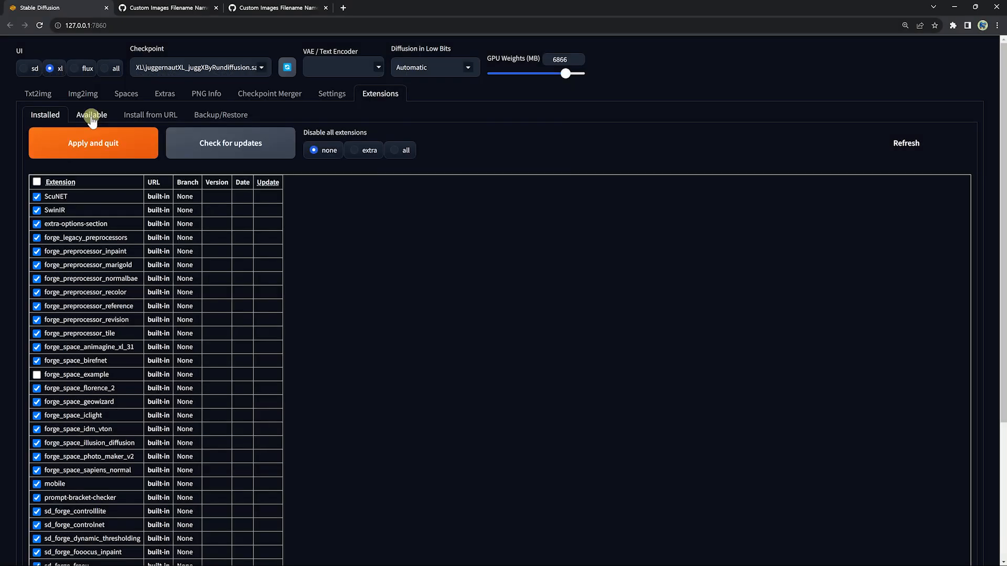
click(91, 116)
click(114, 149)
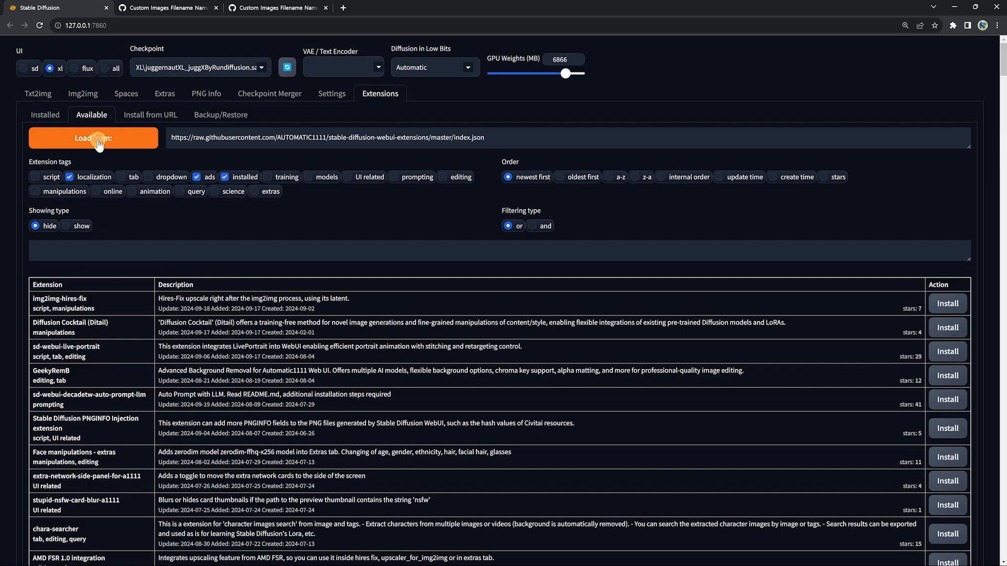
Step: Search the available extensions for "aspect ratio" and install Aspect Ratio Helper
scroll(215, 246, down, 20)
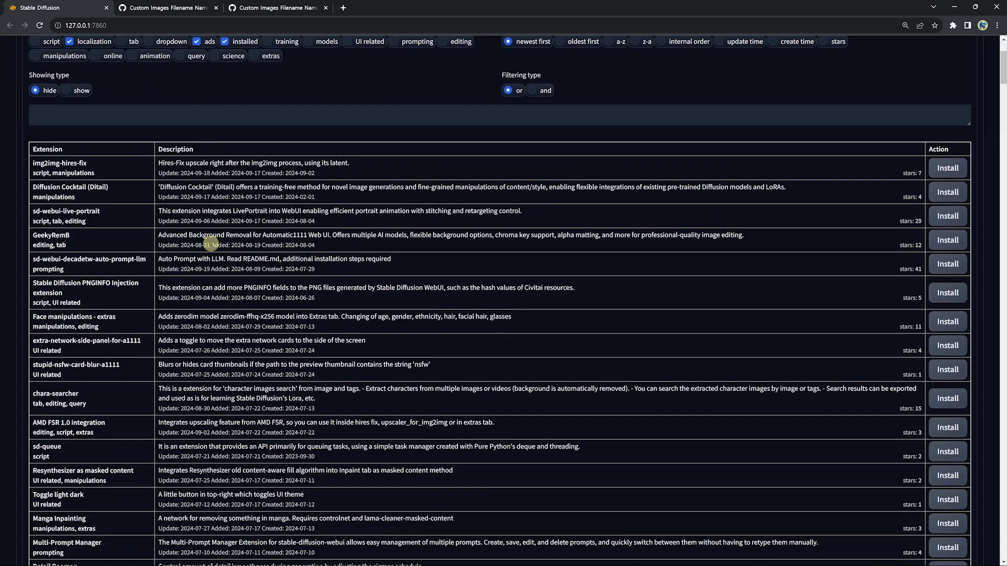
scroll(213, 218, up, 20)
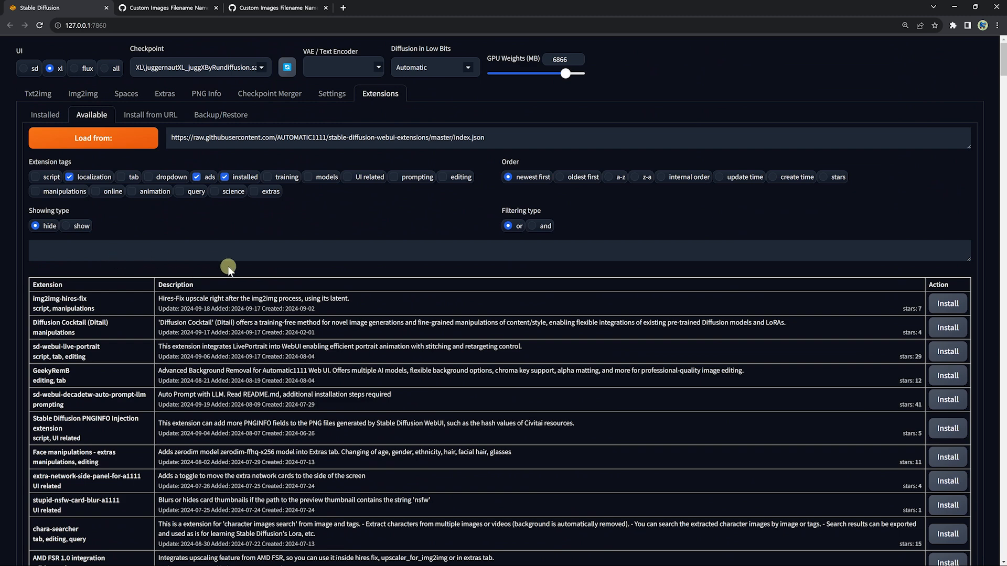
scroll(220, 266, down, 1)
click(80, 207)
text(aspect)
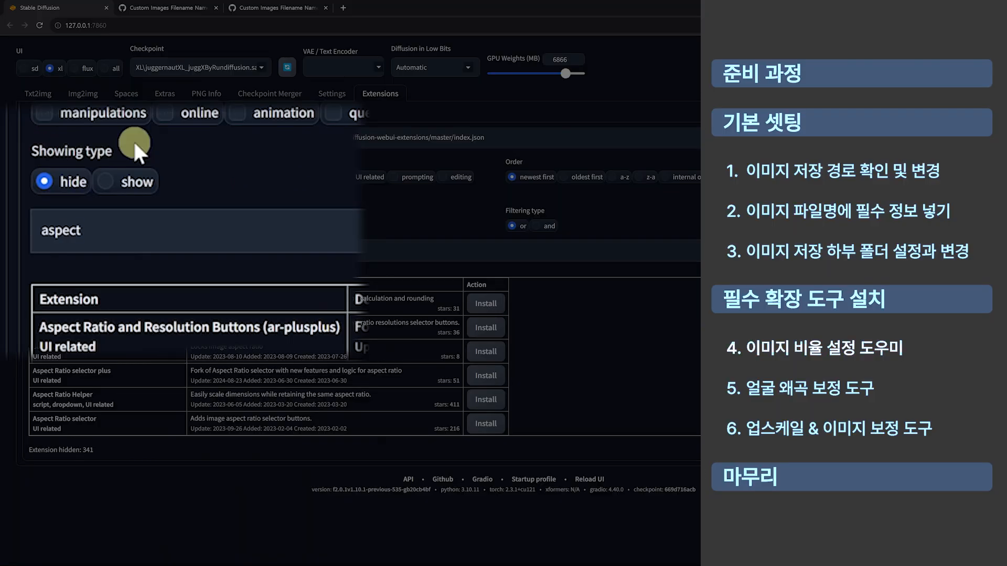
text( ratio)
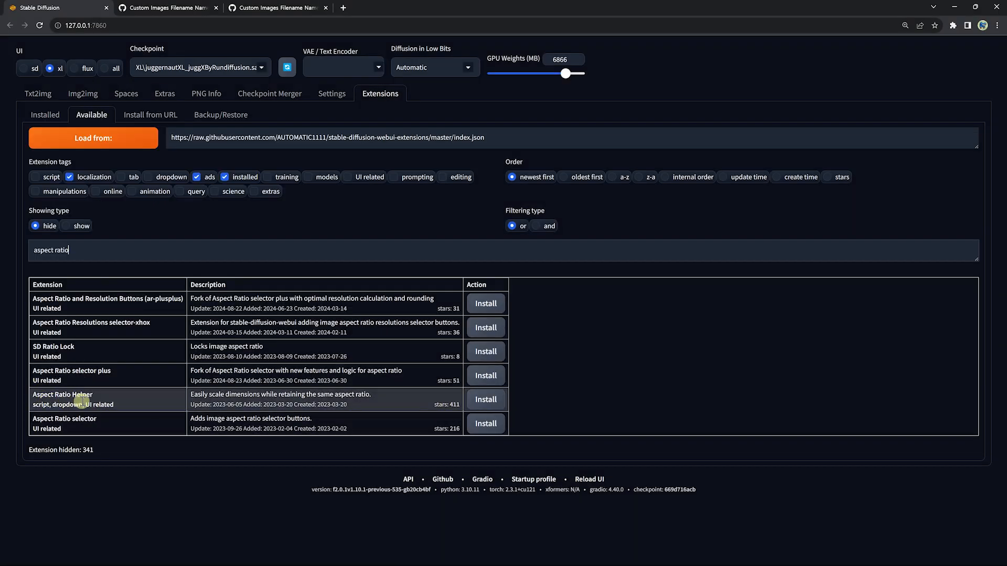
click(485, 402)
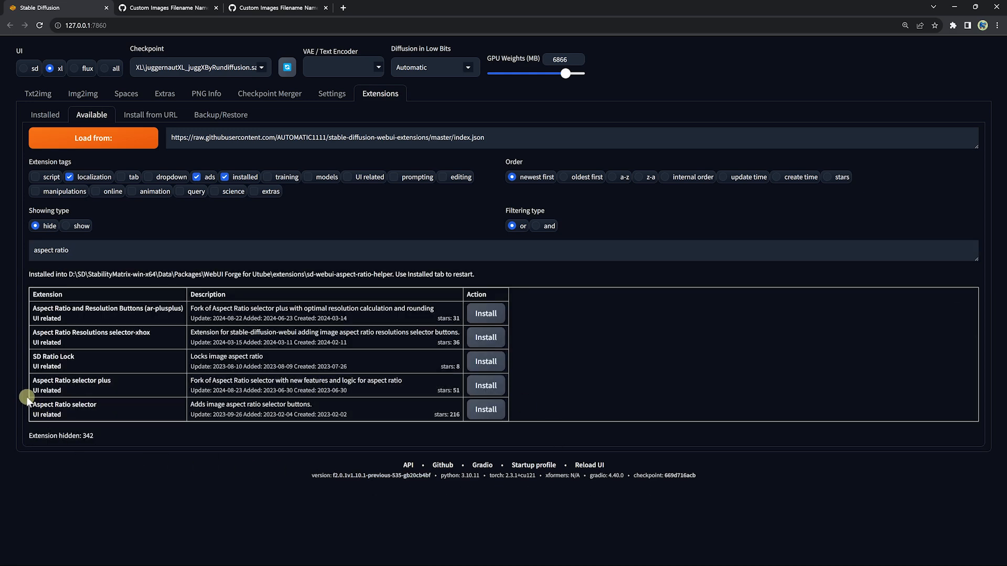
Step: Review the installed extensions list, apply and quit, then relaunch WebUI Forge from the package launcher
click(41, 116)
scroll(220, 325, down, 8)
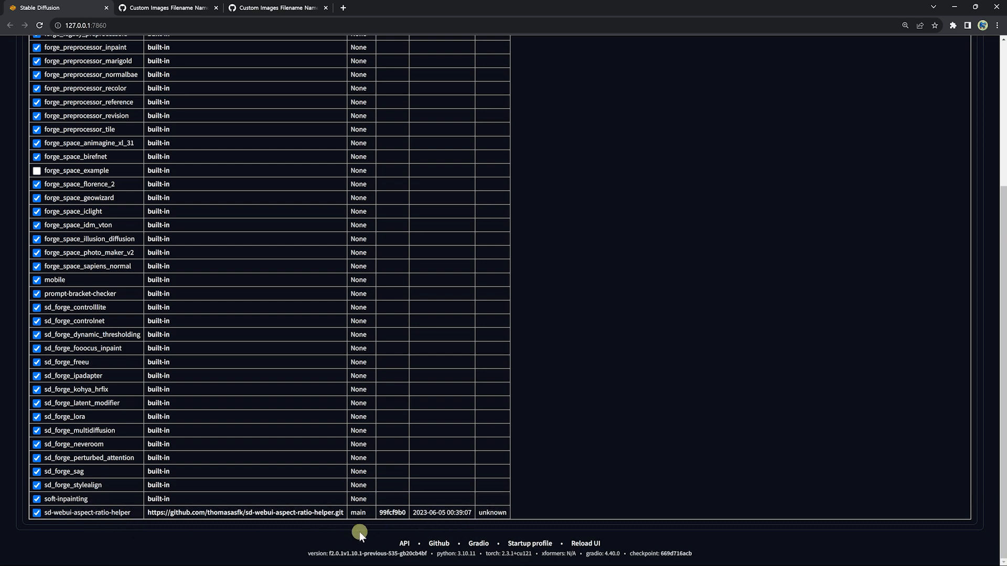
scroll(131, 367, up, 4)
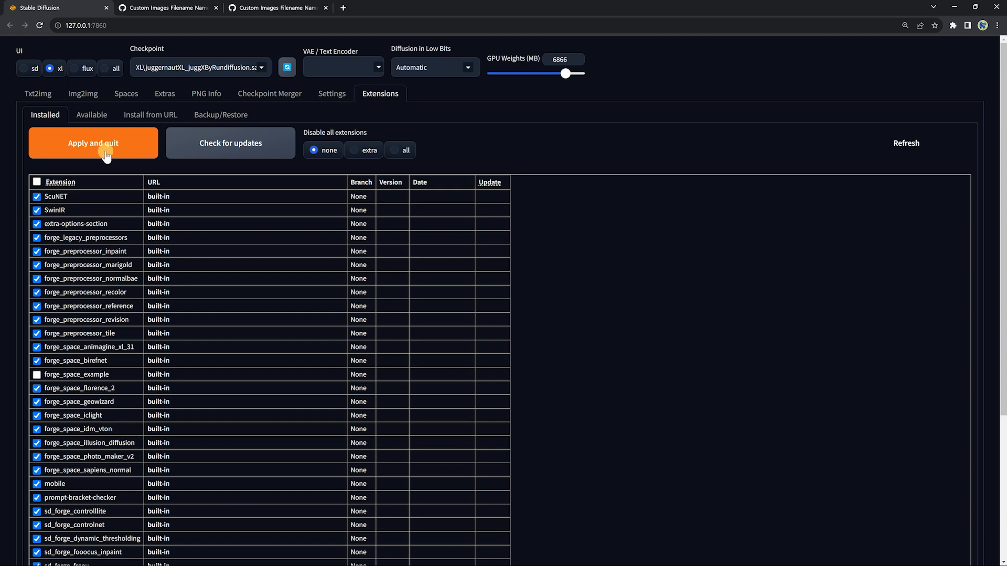
click(107, 158)
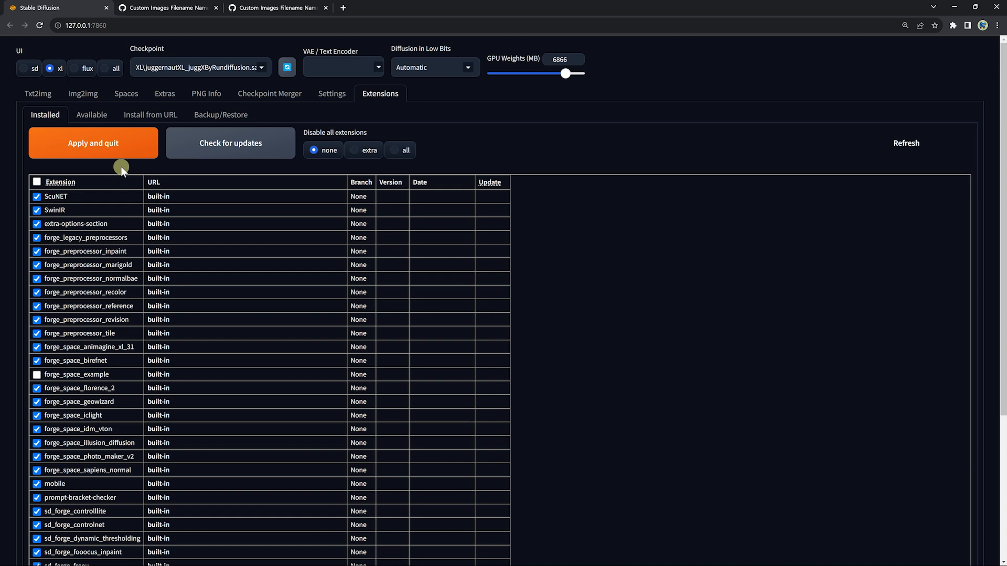
click(117, 147)
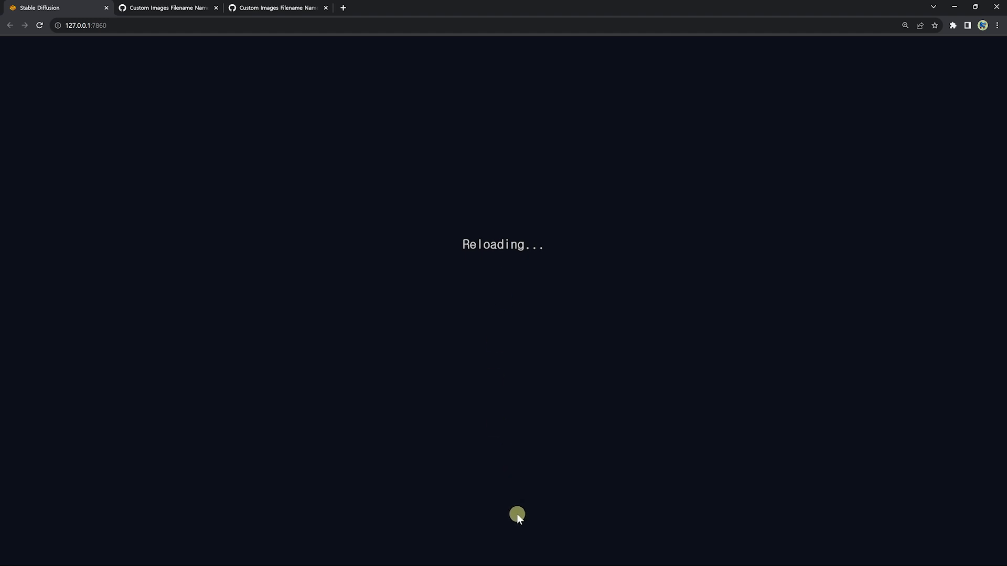
click(746, 557)
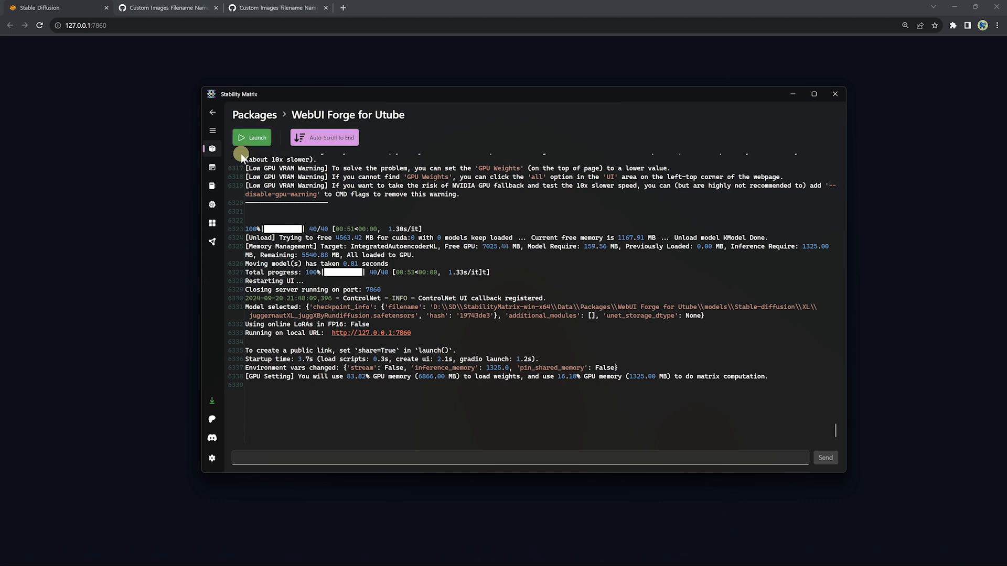
click(248, 141)
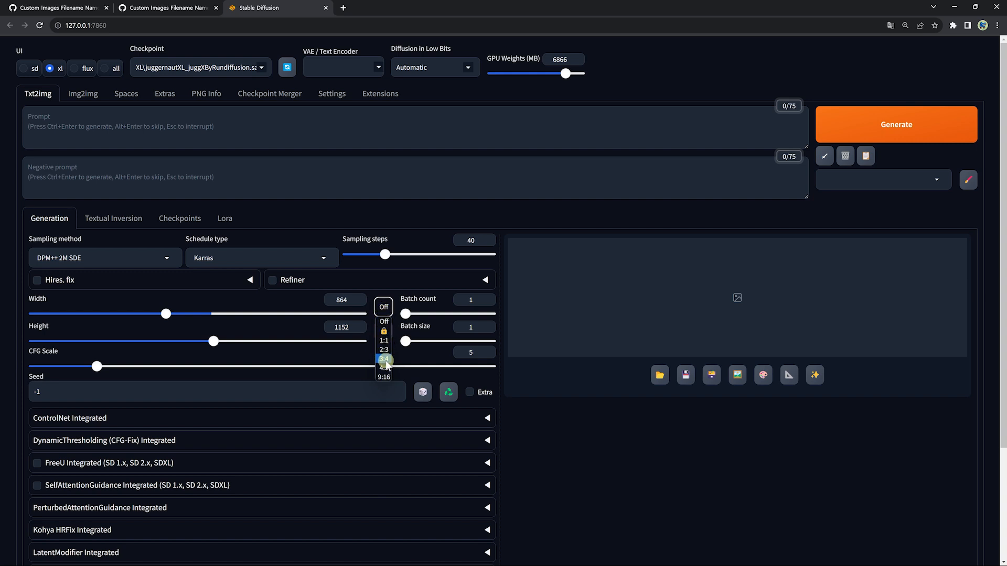
Step: Lock the aspect ratio and resize with the width slider to about 1024 by 1368
click(384, 333)
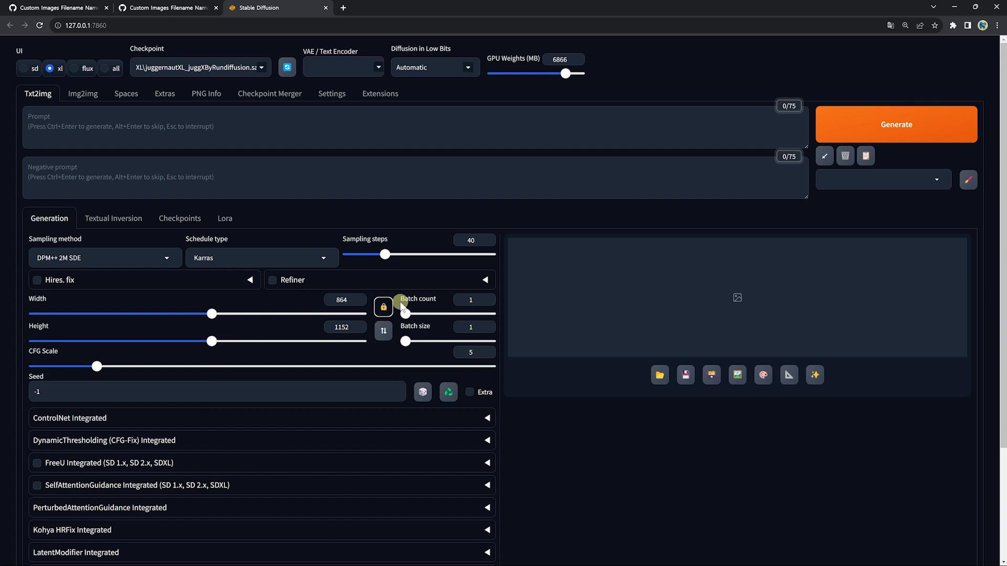
click(262, 313)
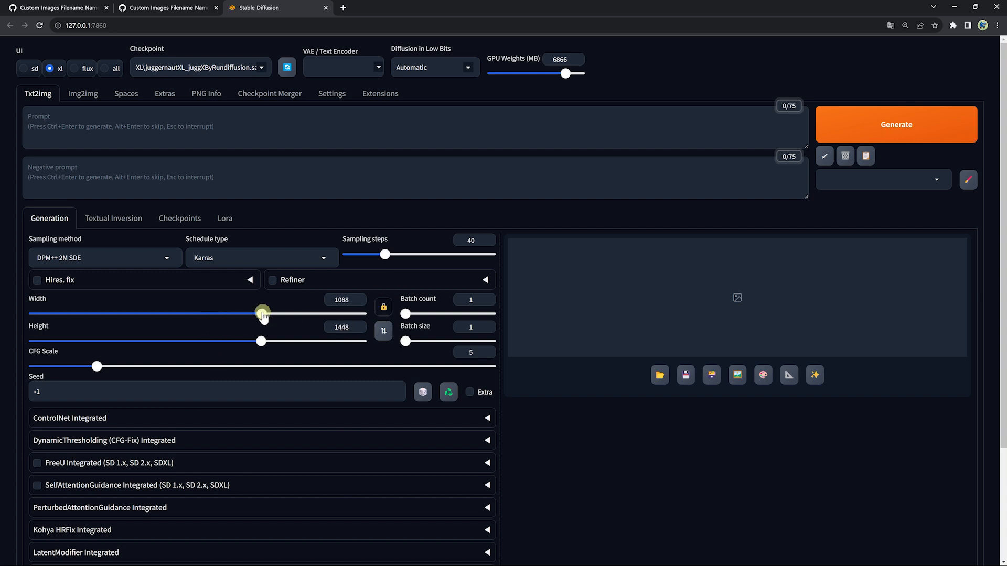
drag(262, 314, 174, 314)
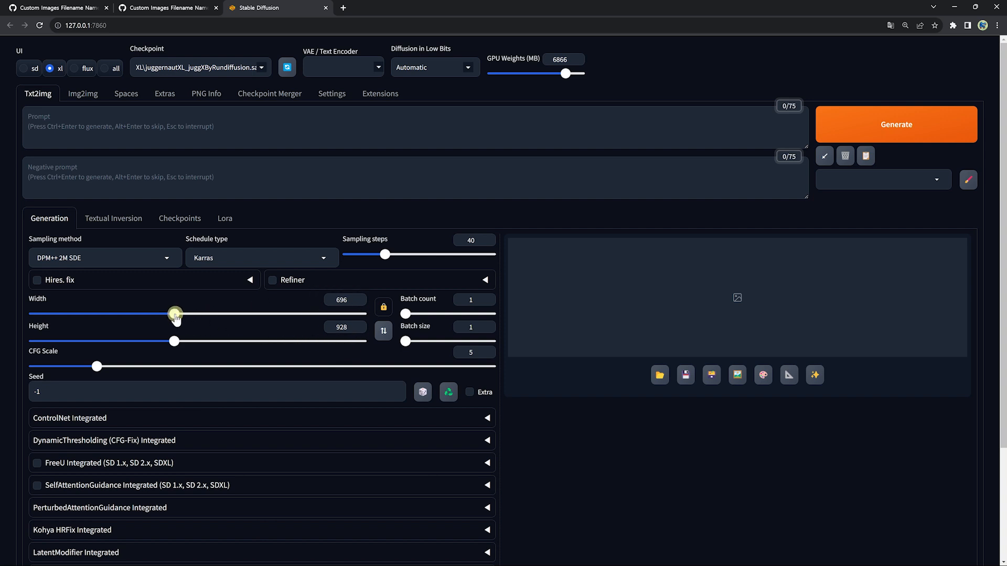
drag(175, 314, 247, 314)
Step: Apply the 3:4 aspect ratio preset to the image size
click(384, 308)
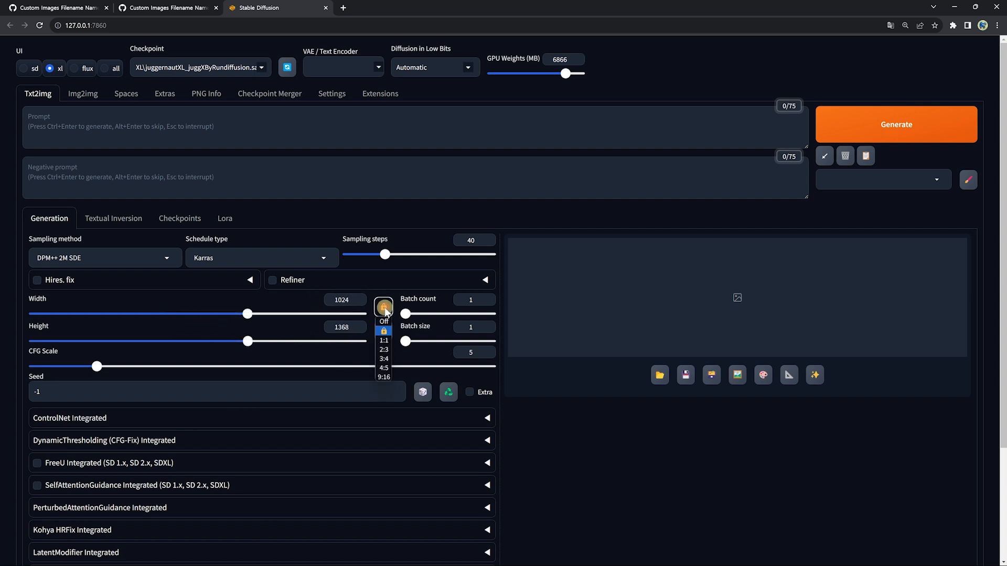
click(384, 360)
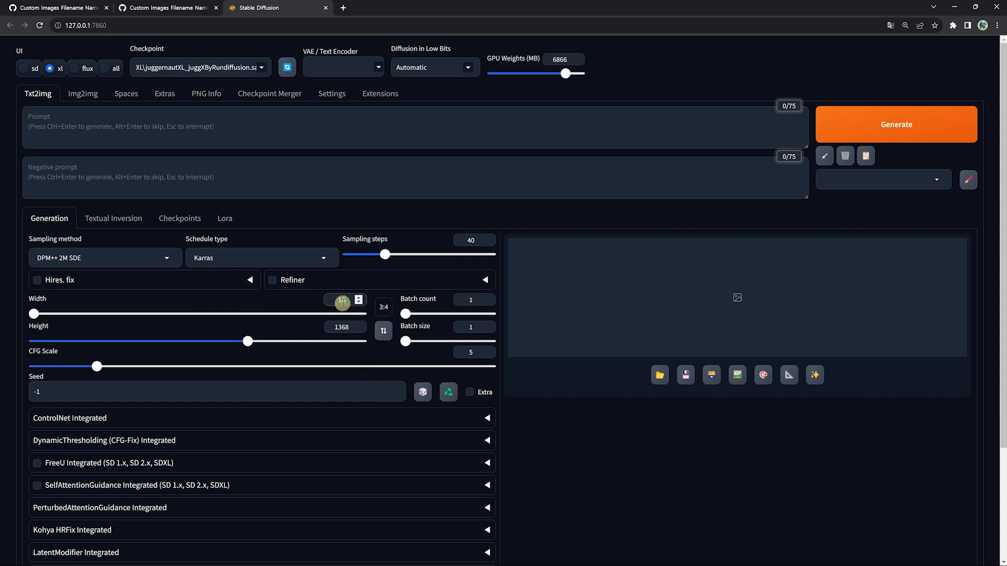
click(341, 301)
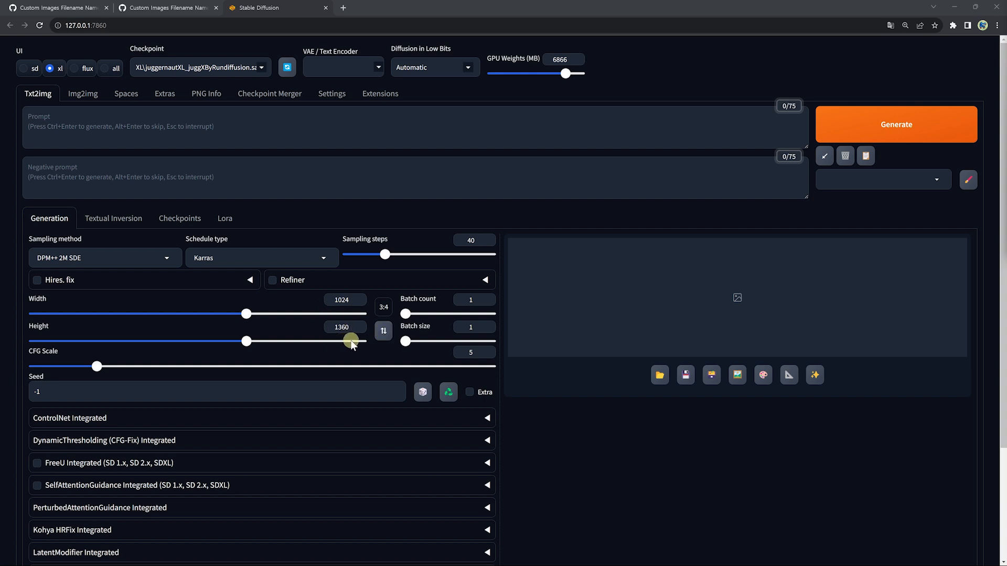
Step: Swap width and height three times, ending at 1024 wide by 1360 high
click(385, 334)
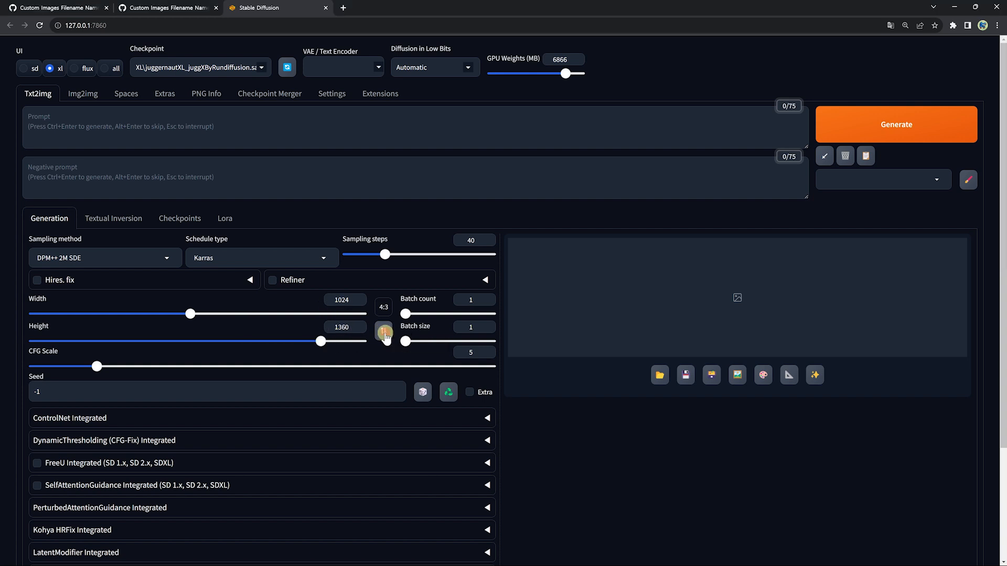
click(384, 333)
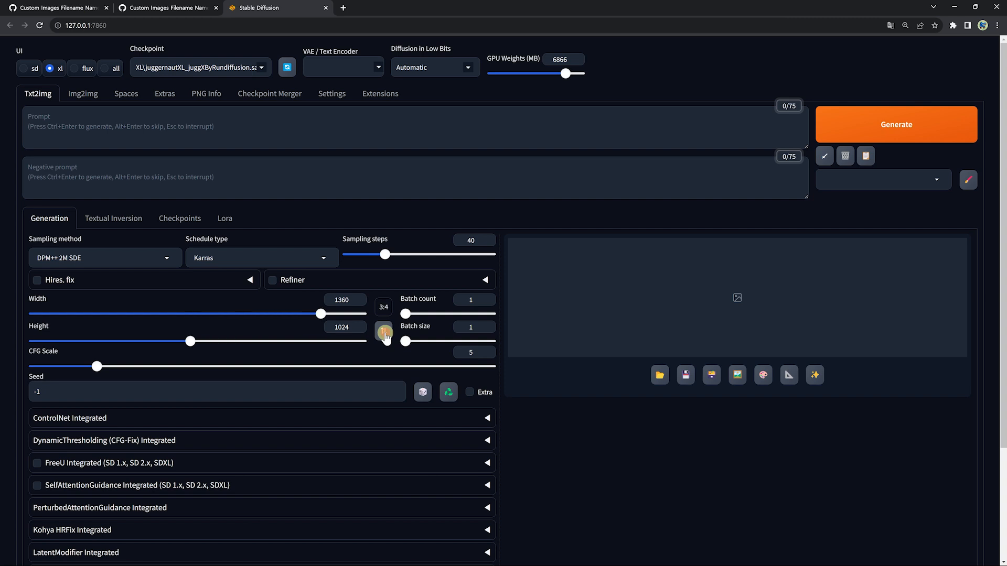
click(384, 333)
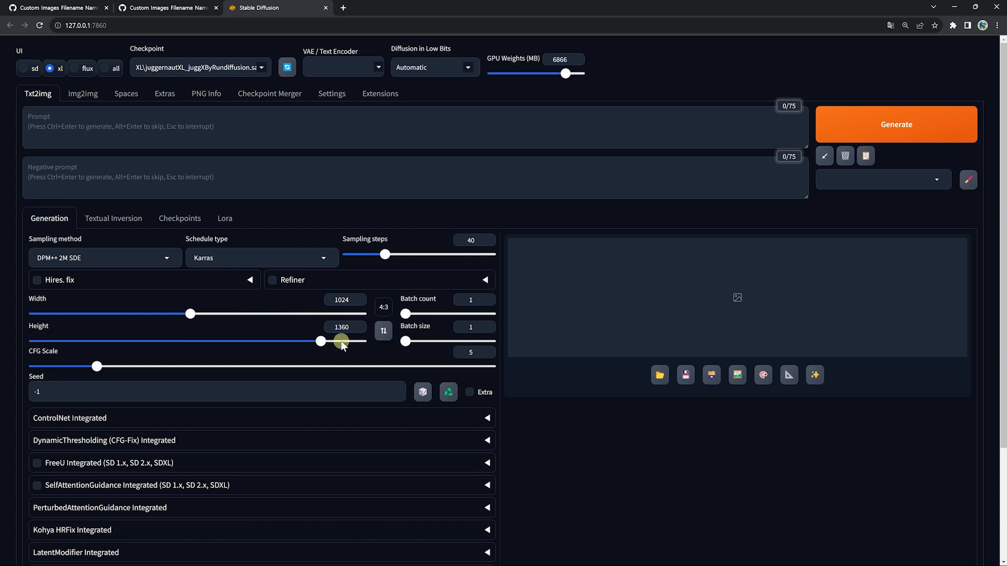
Step: Drop the saved chair image into the prompt, load its generation parameters, and swap the size to 768 by 1024
double_click(579, 150)
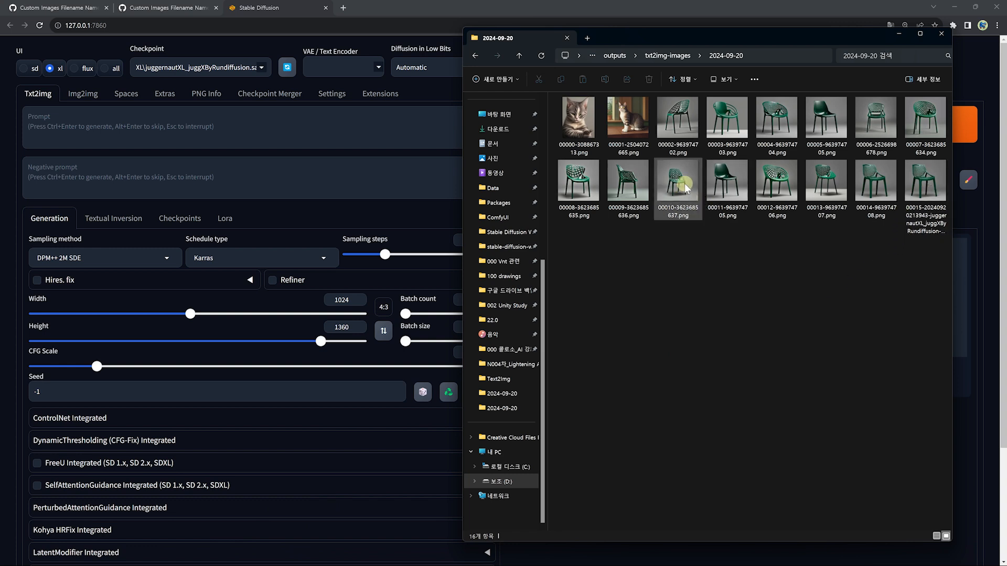
drag(685, 184, 291, 123)
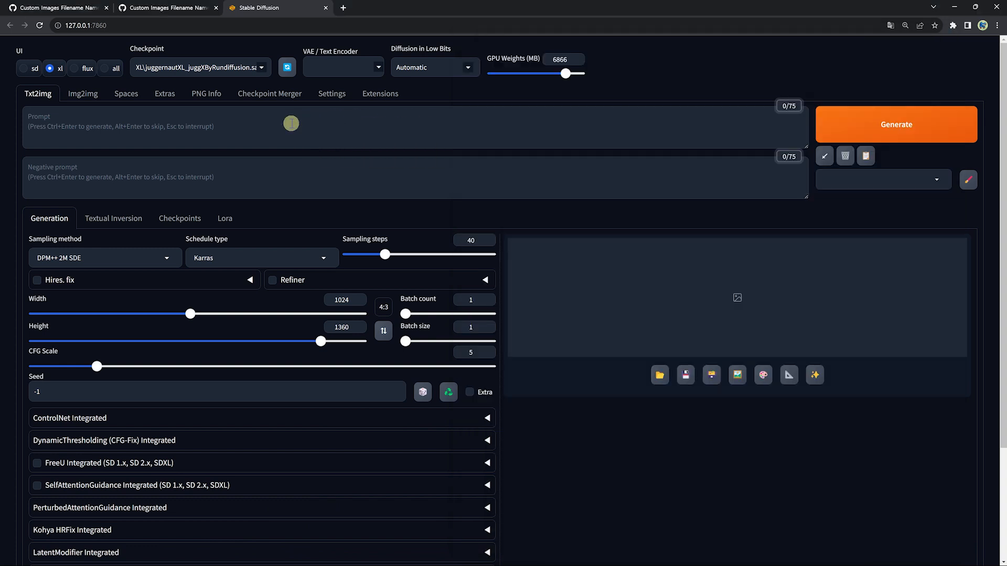
click(825, 156)
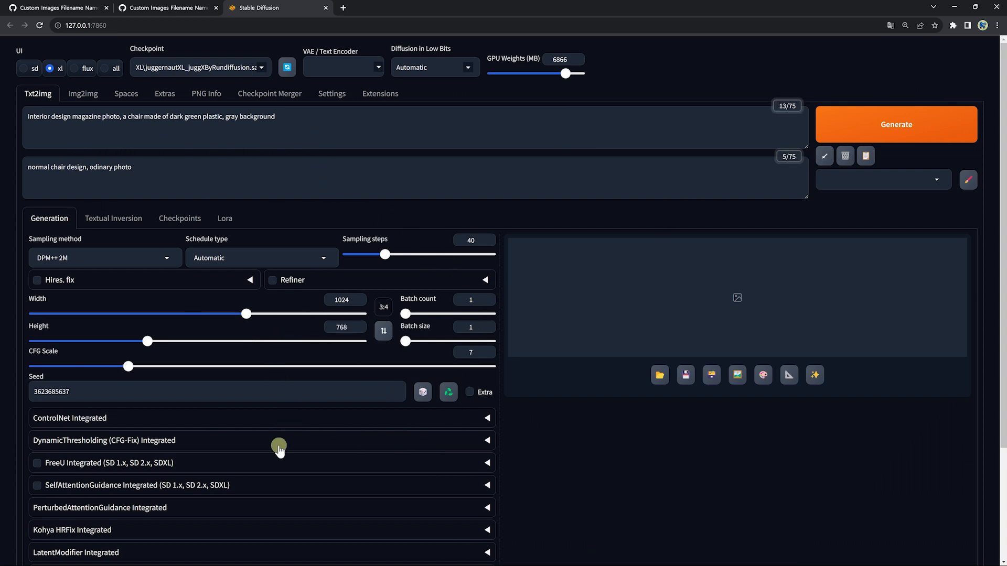
click(384, 331)
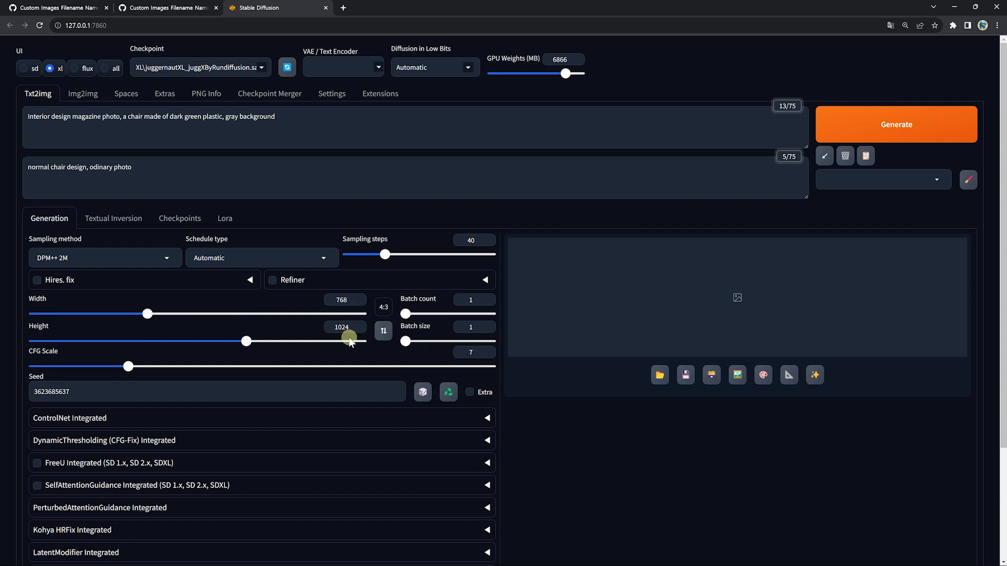
Step: Add "a woman sitting on the chair and wearing a simple yellow dress" to the prompt, generate, and view the result full-size
click(226, 118)
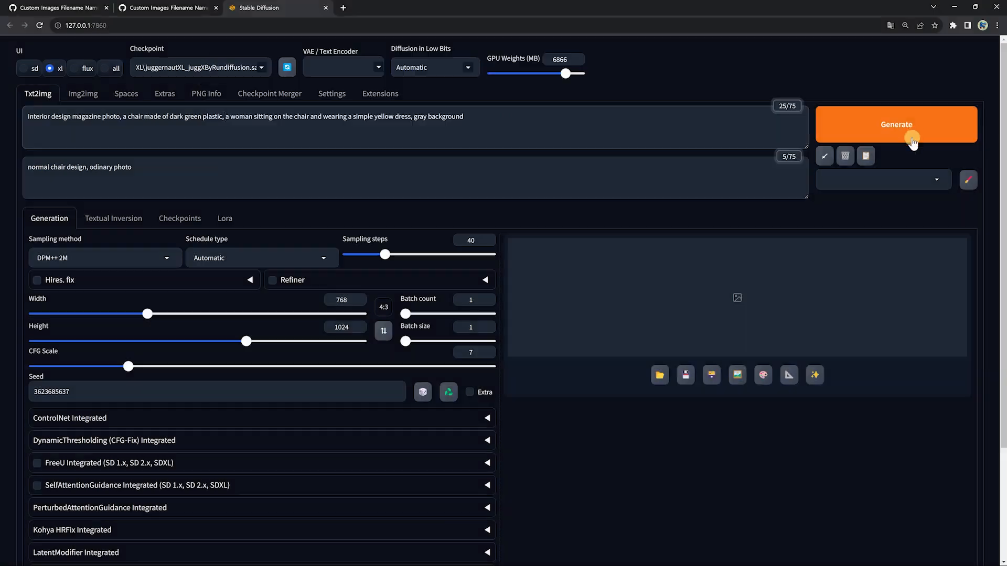
click(912, 127)
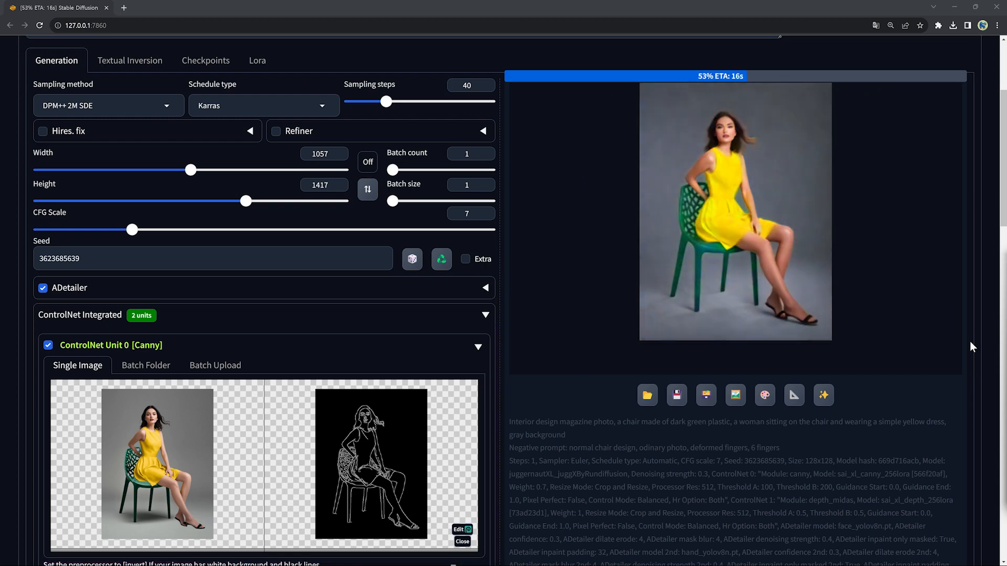
scroll(971, 344, up, 1)
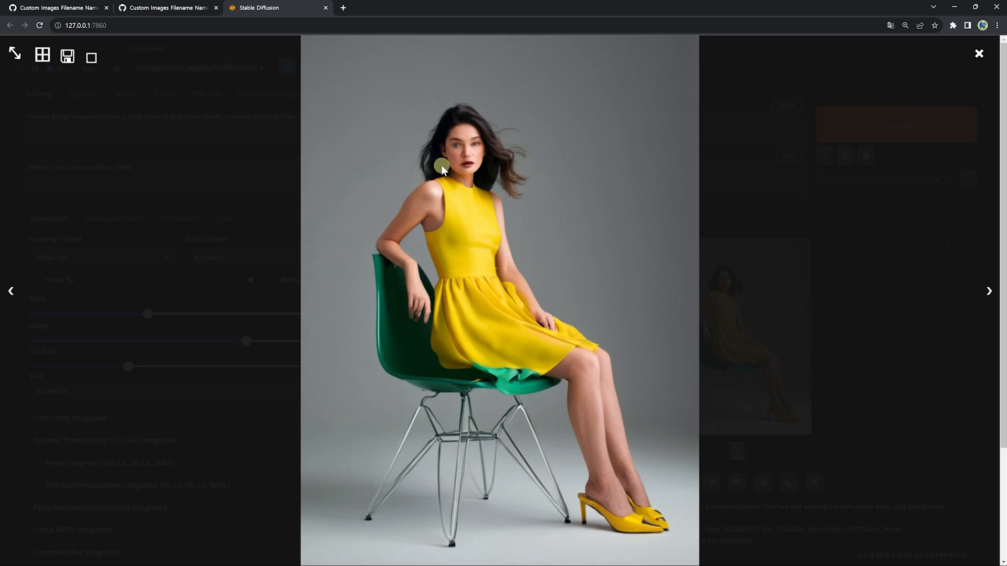
click(442, 165)
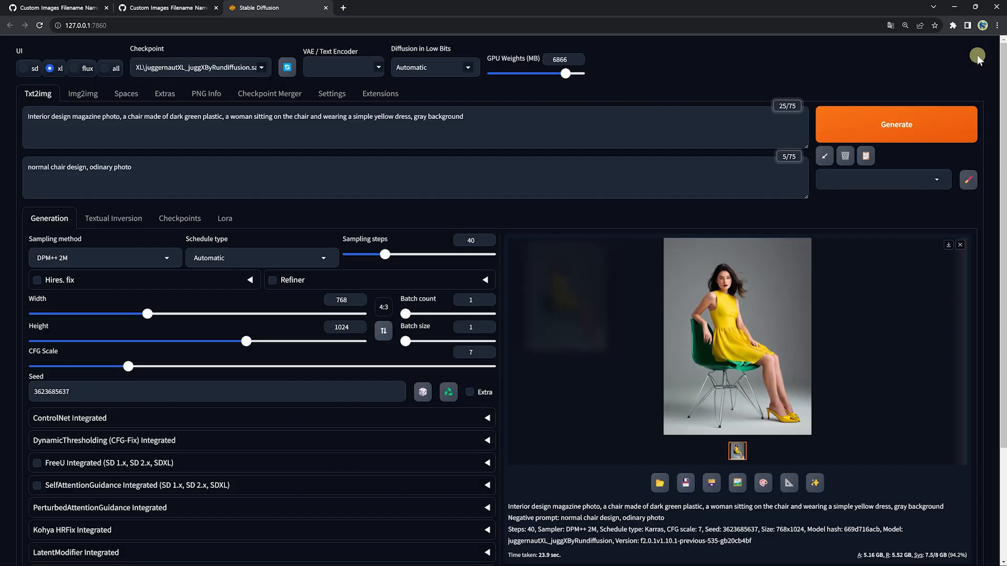
Step: Reload the available extensions list and search it for "adetailer"
click(375, 97)
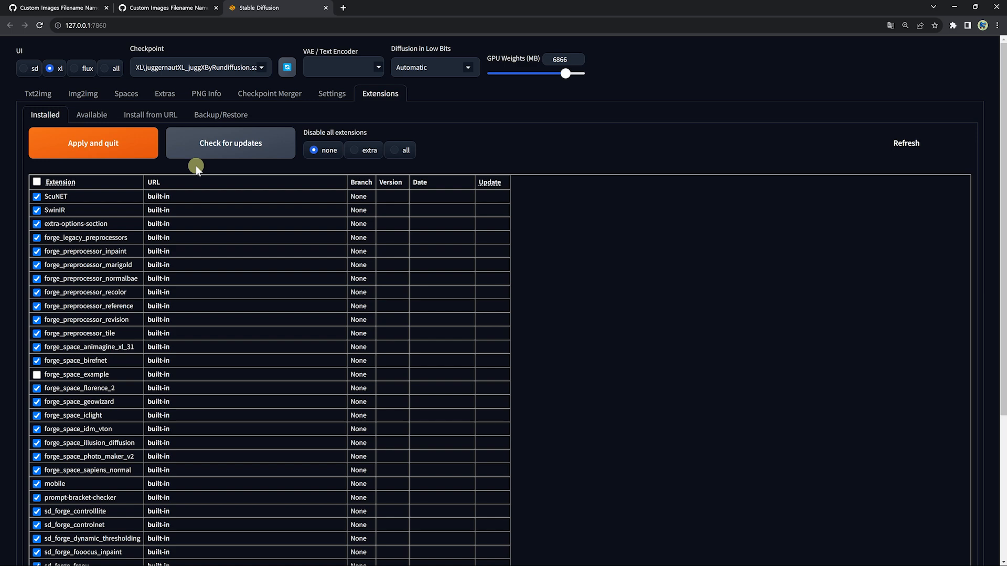
click(90, 117)
click(90, 139)
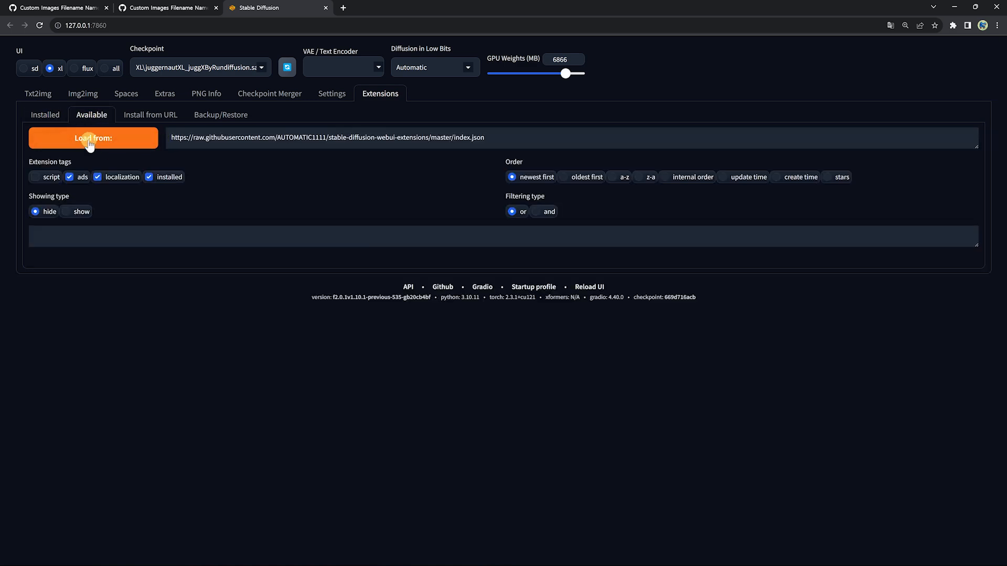
scroll(184, 175, down, 3)
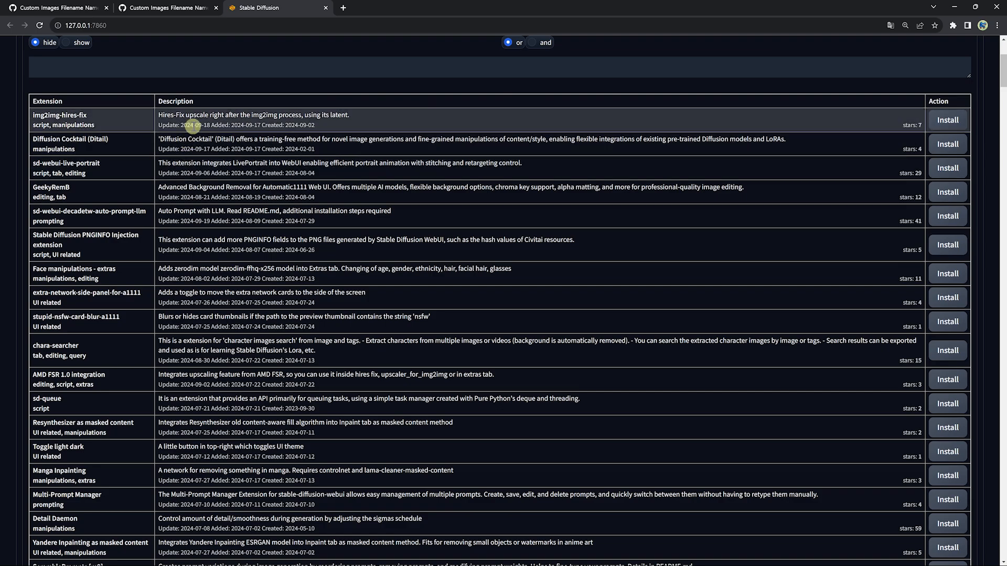
scroll(215, 171, down, 3)
scroll(214, 171, up, 6)
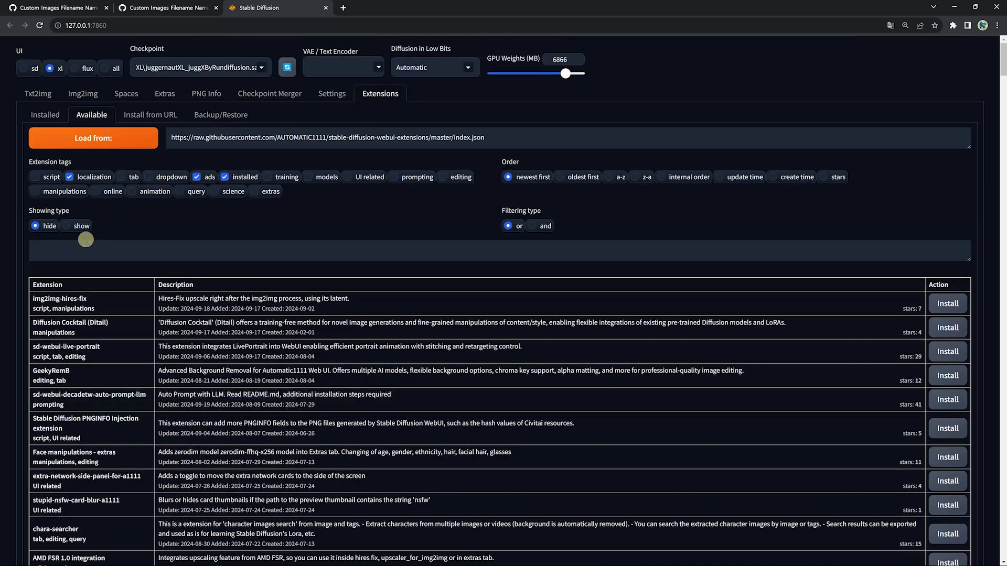
click(62, 252)
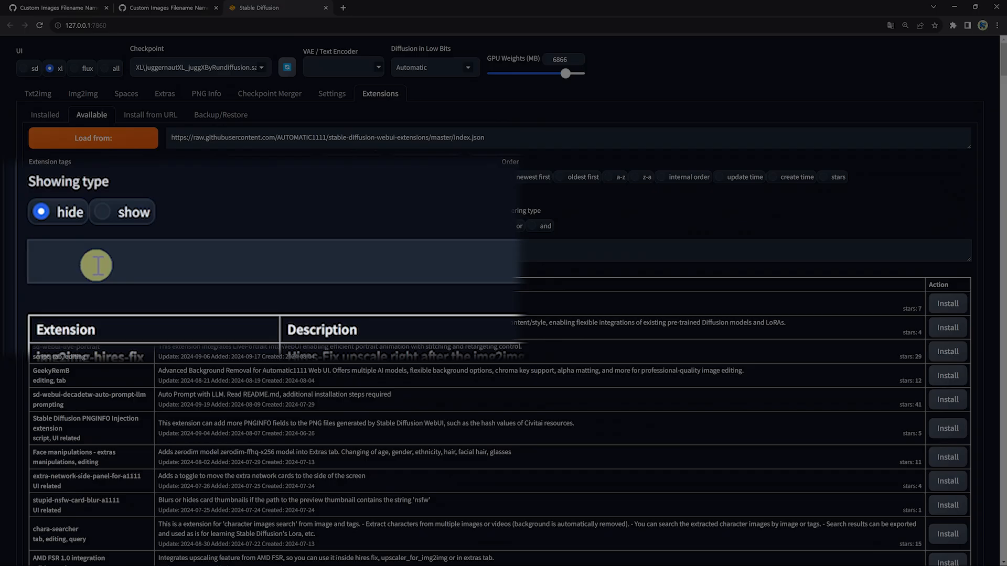
text(adetail)
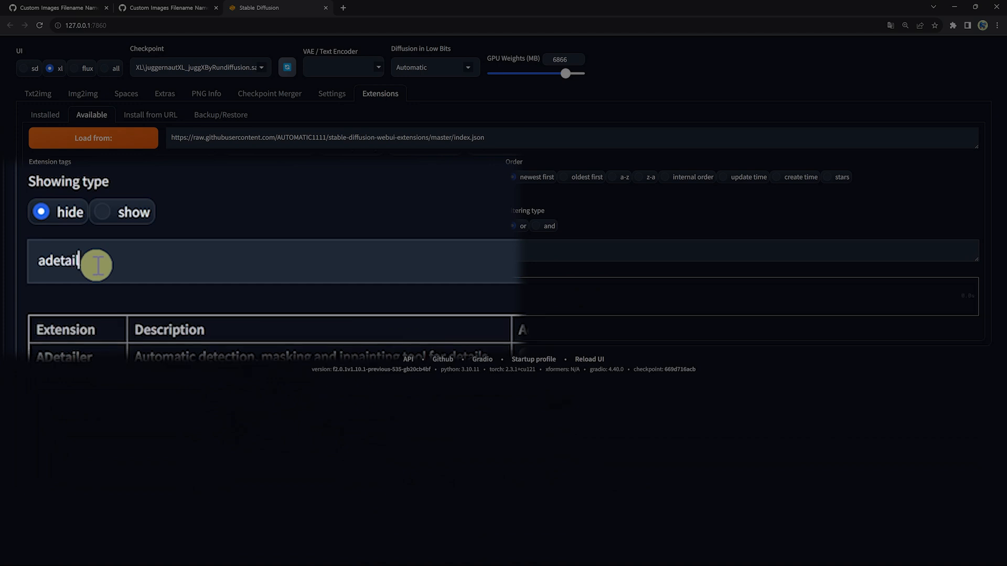
text(er)
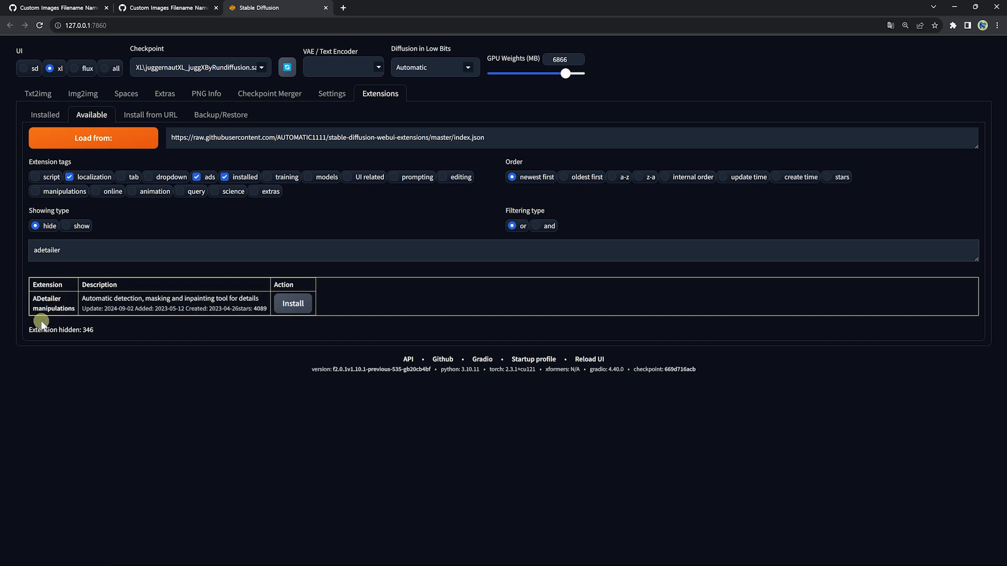
Step: Install the ADetailer extension, check it among the installed extensions, and apply the changes to restart the interface
click(292, 307)
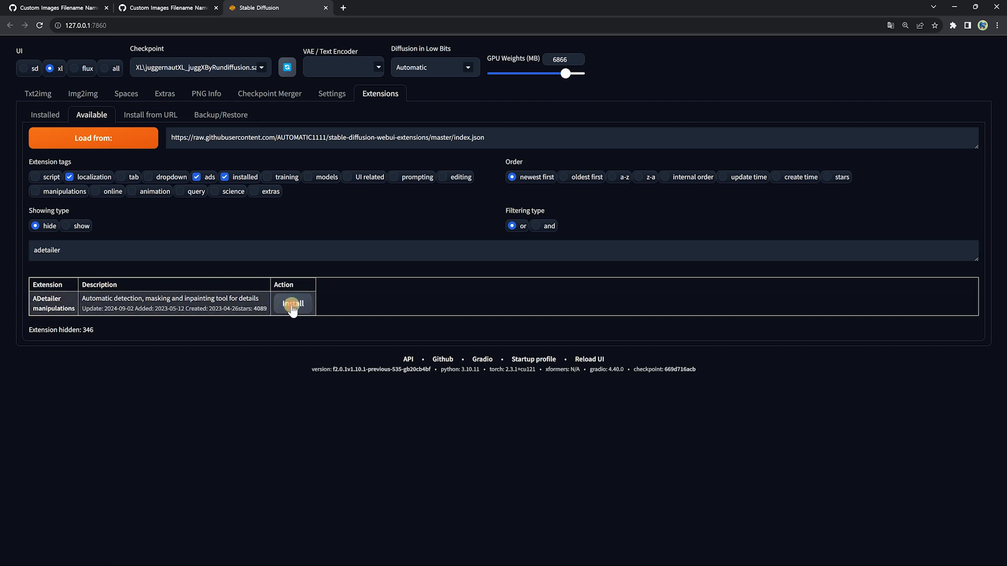
click(45, 115)
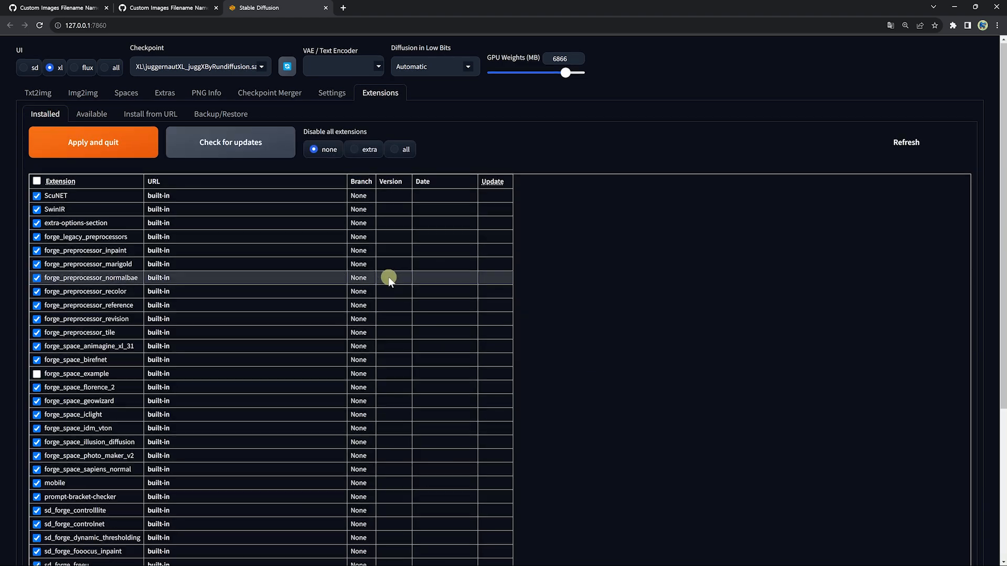
scroll(389, 284, down, 4)
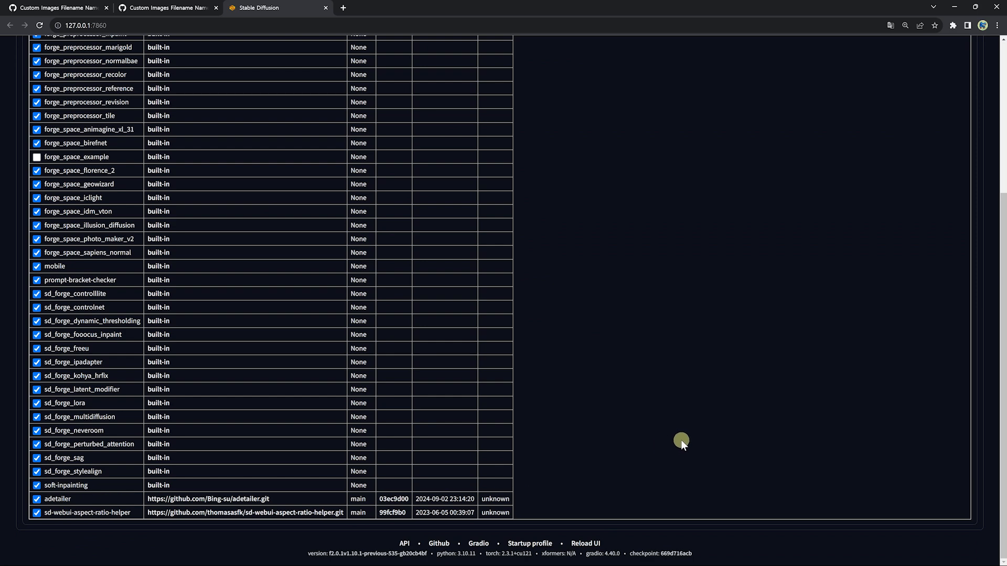
scroll(681, 439, up, 4)
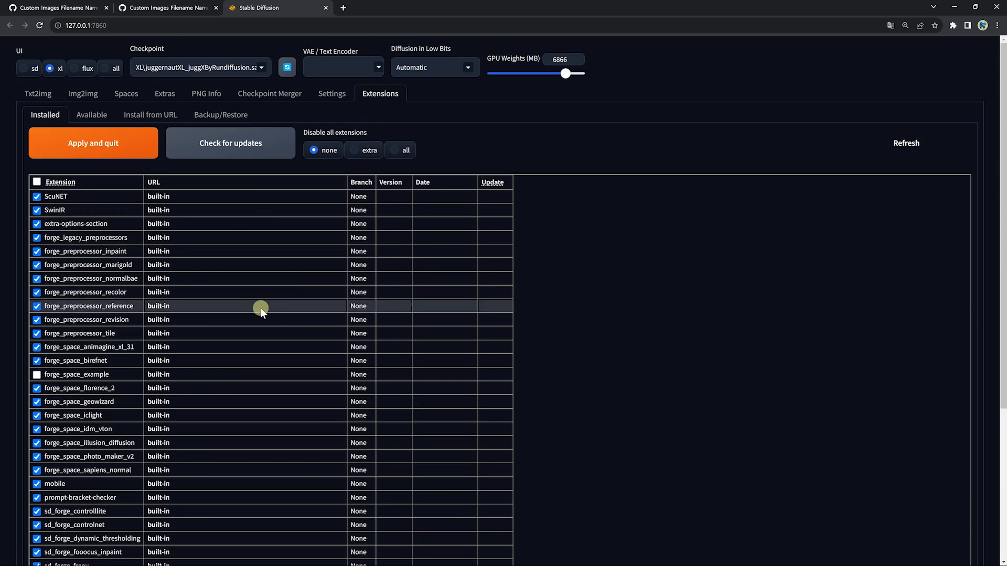
click(100, 149)
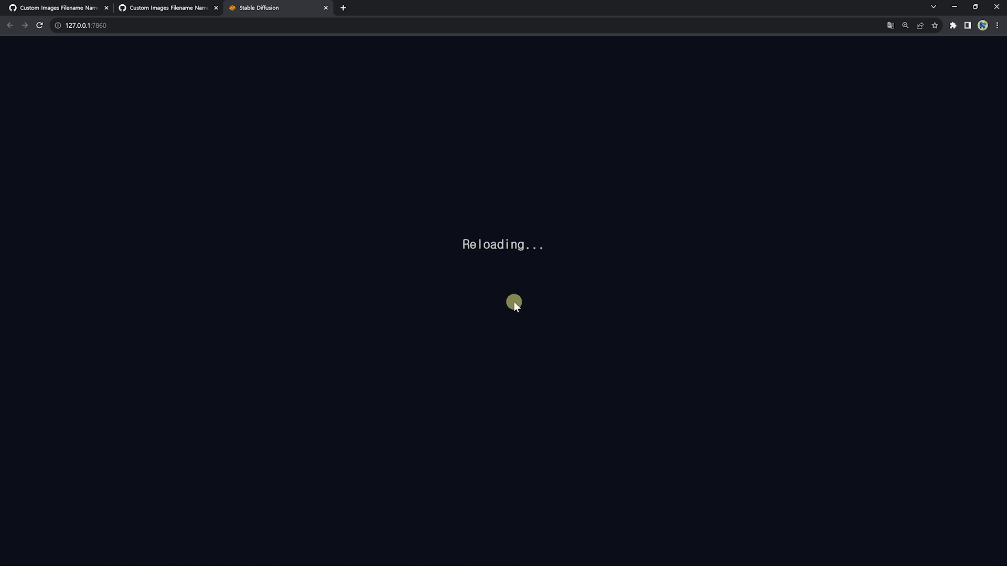
Step: Relaunch the WebUI Forge package from Stability Matrix
click(326, 8)
key(alt+Tab)
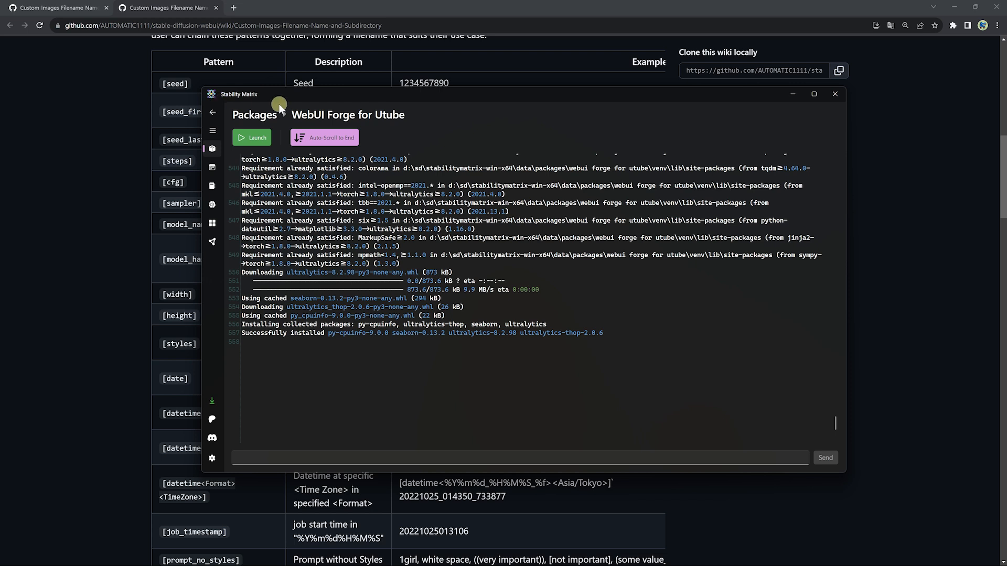
click(253, 138)
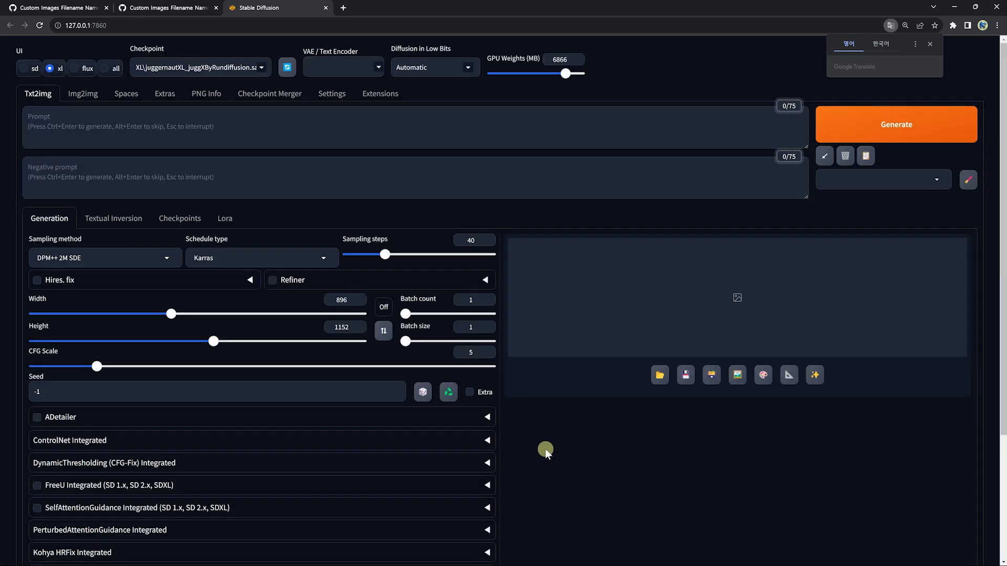
Step: Drop the saved yellow-dress image from the txt2img-images folder into the prompt and load its generation parameters
click(302, 556)
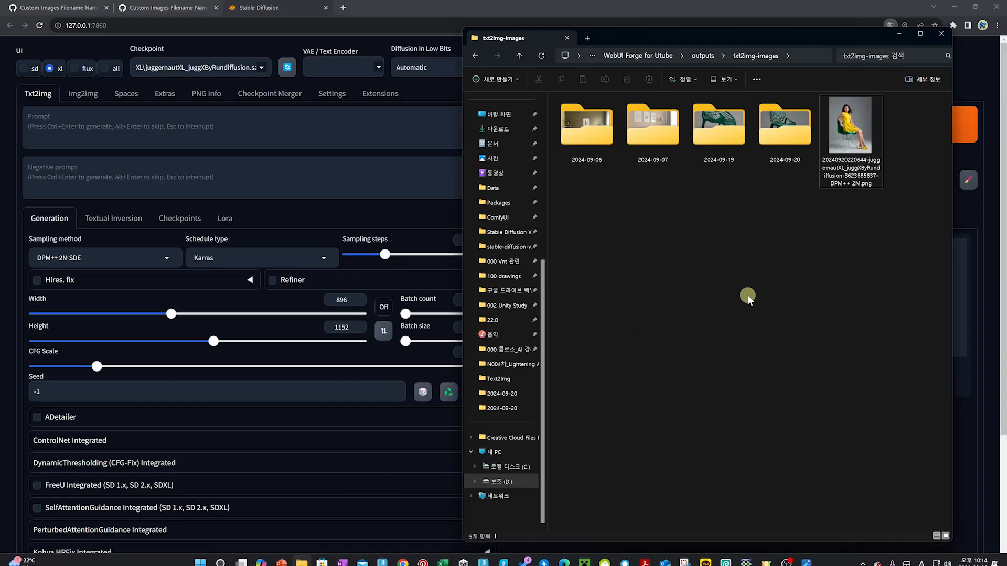
click(847, 141)
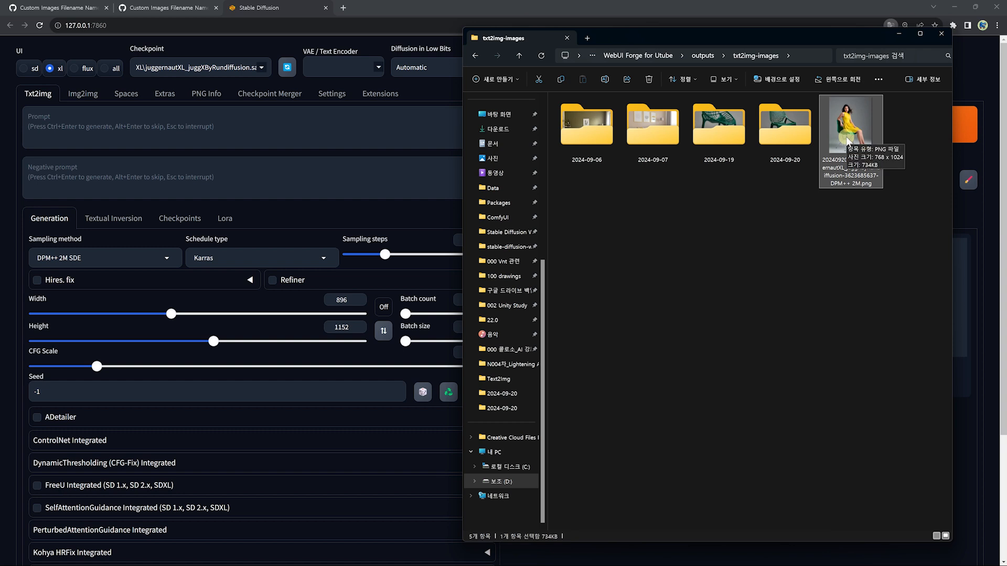
drag(847, 140, 225, 125)
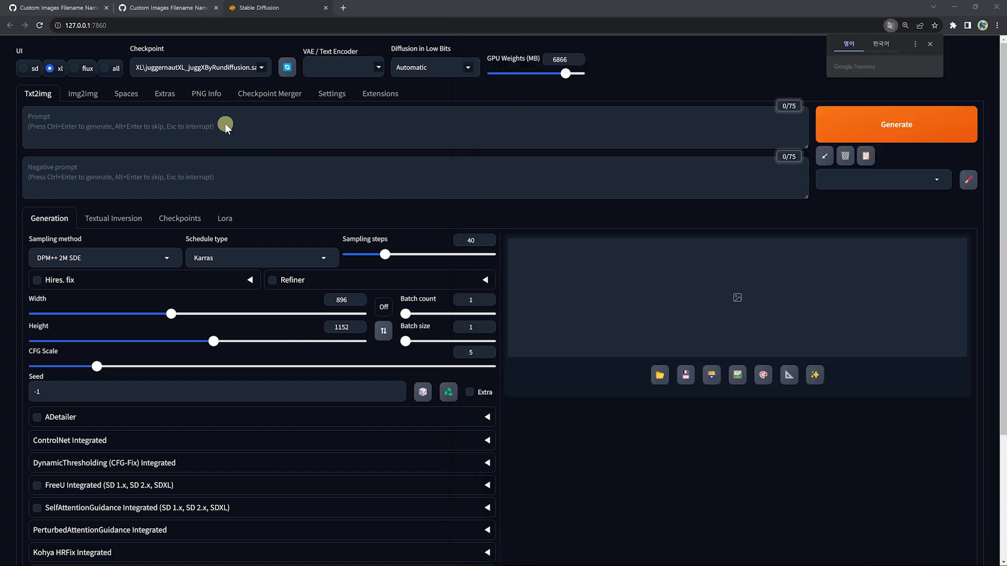
click(824, 160)
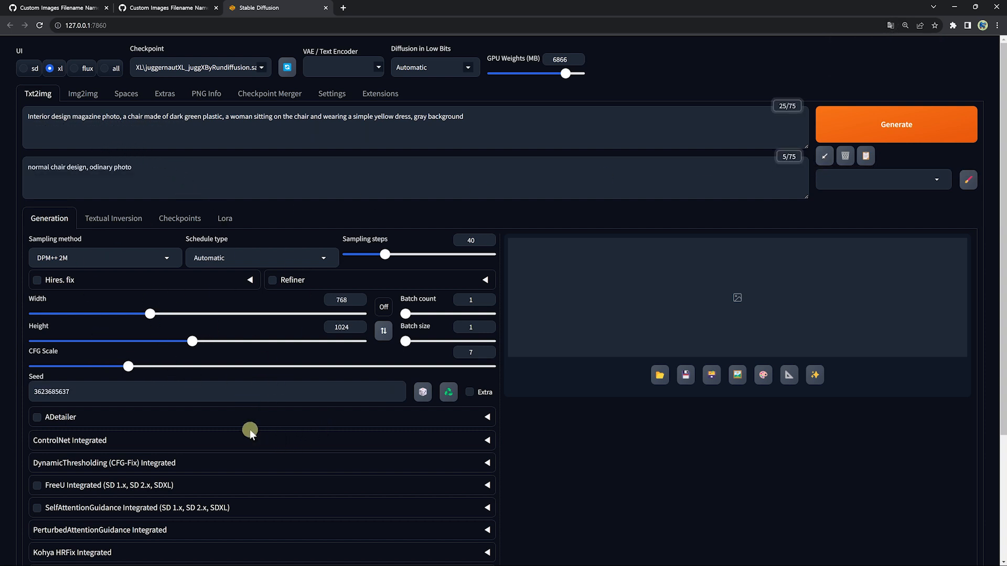
Step: Generate the image with the loaded parameters and view the result full-size
click(874, 125)
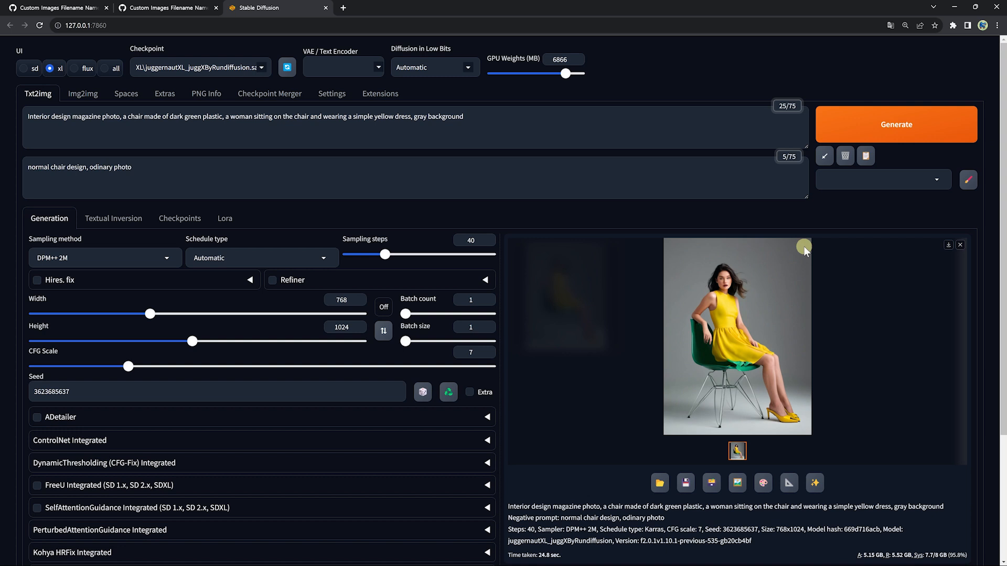
click(750, 307)
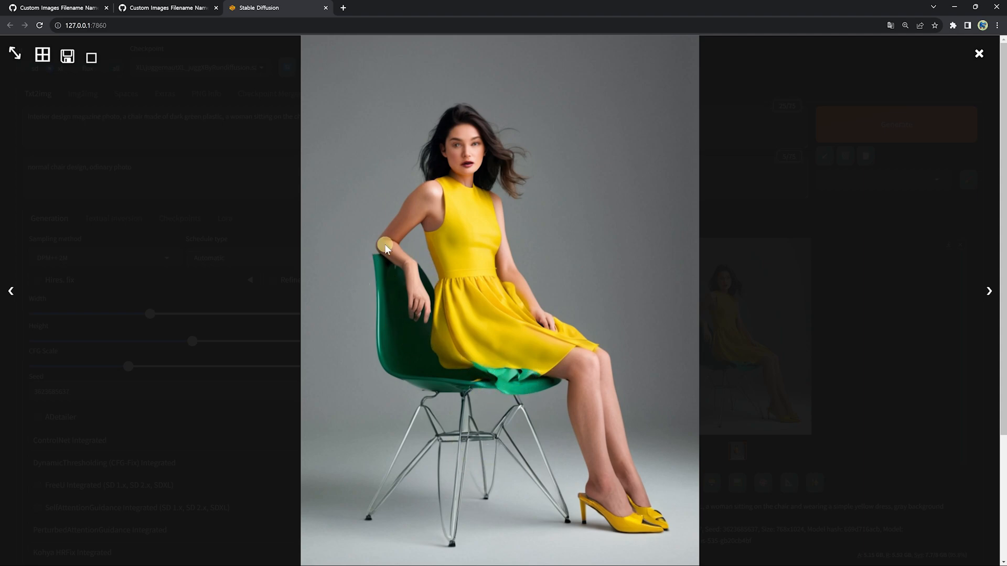
click(446, 334)
Step: Enable ADetailer and set the detector of its second tab to hand_yolov8n.pt
scroll(38, 283, down, 3)
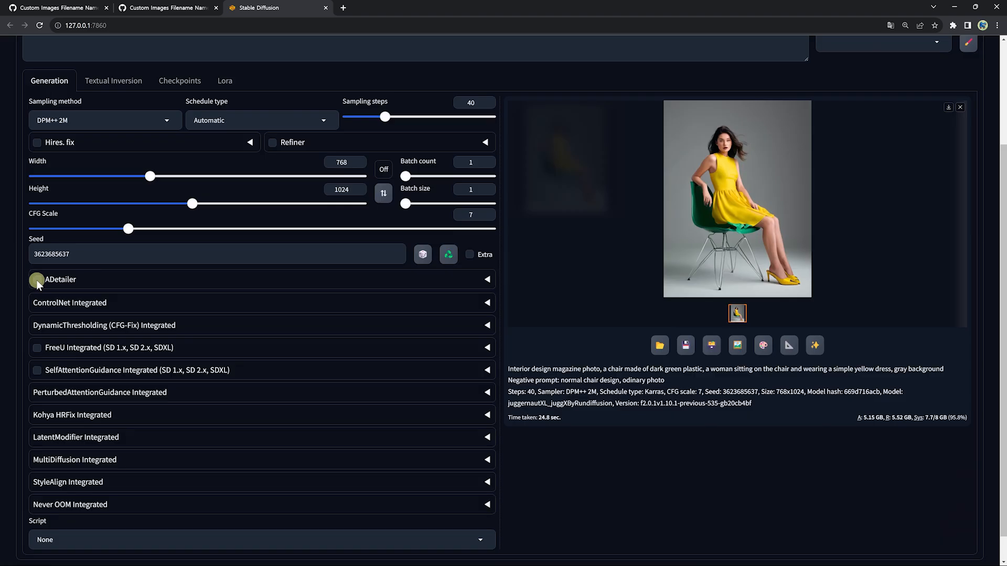
click(37, 280)
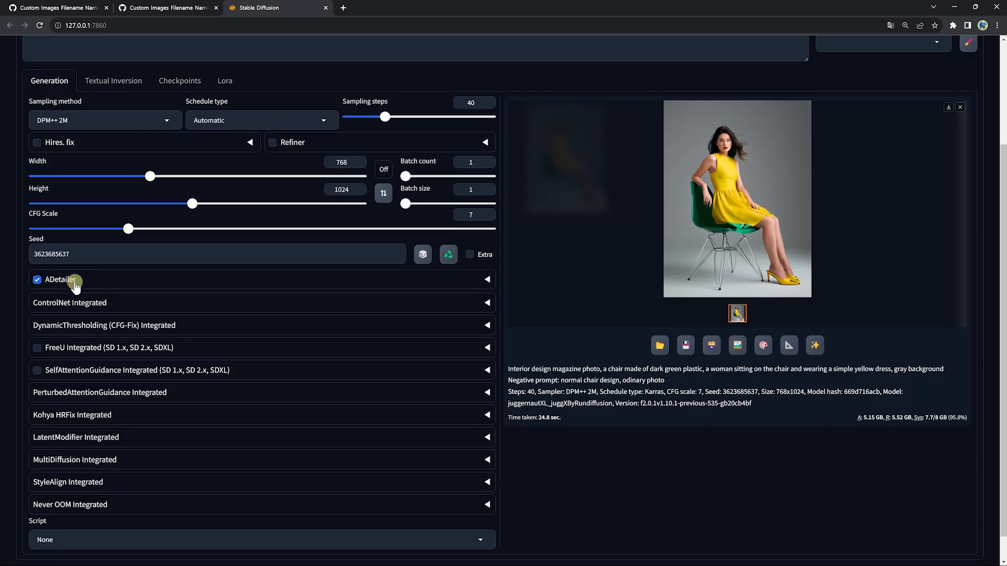
click(488, 279)
scroll(178, 407, down, 2)
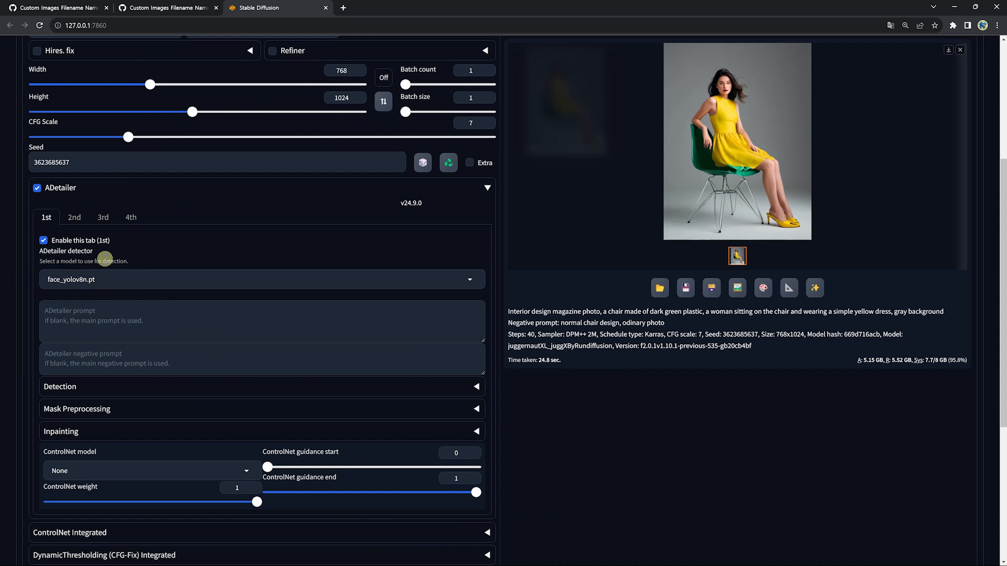
click(74, 217)
click(150, 284)
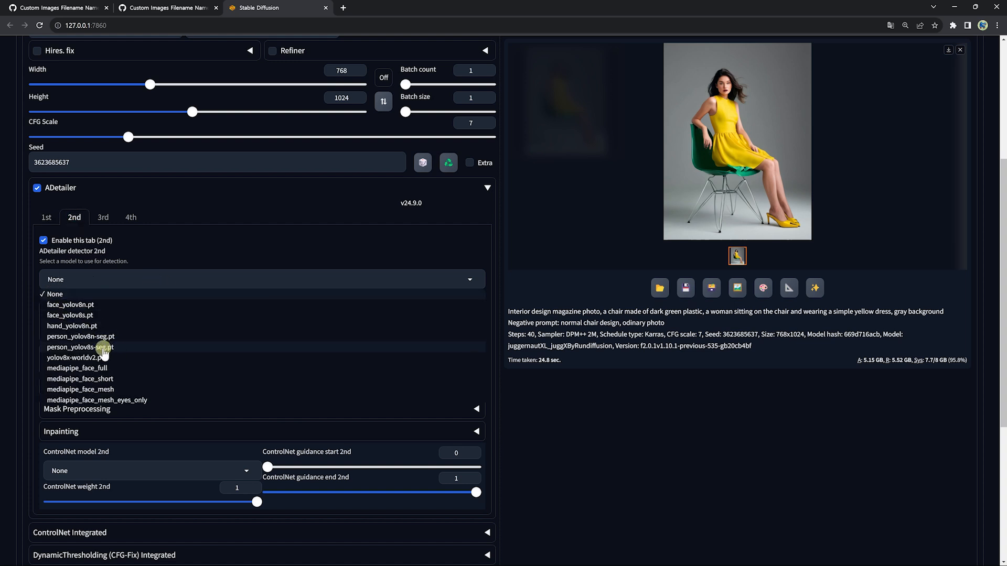
click(87, 326)
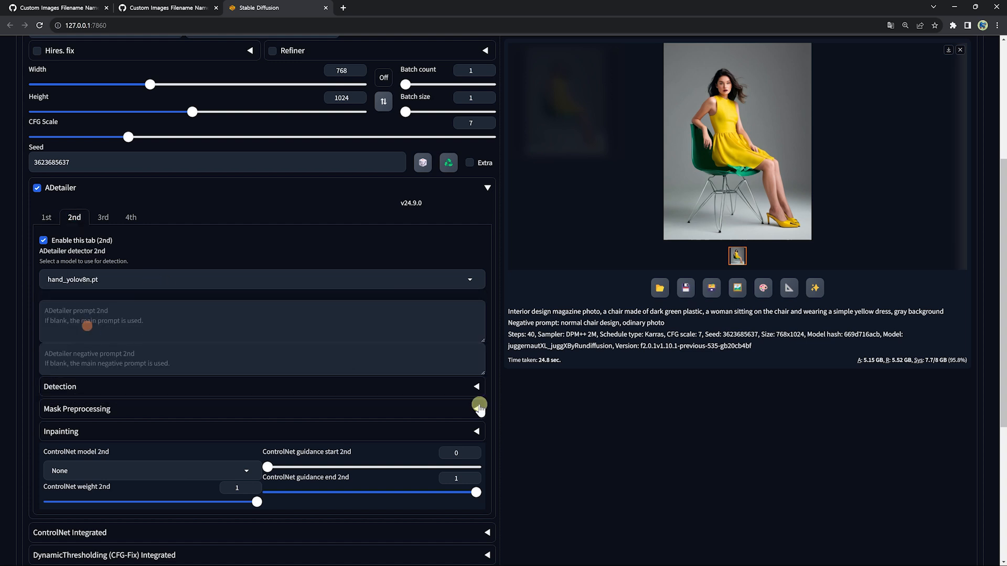
Step: Generate the image with ADetailer enabled and view the result full-size
scroll(639, 442, up, 1)
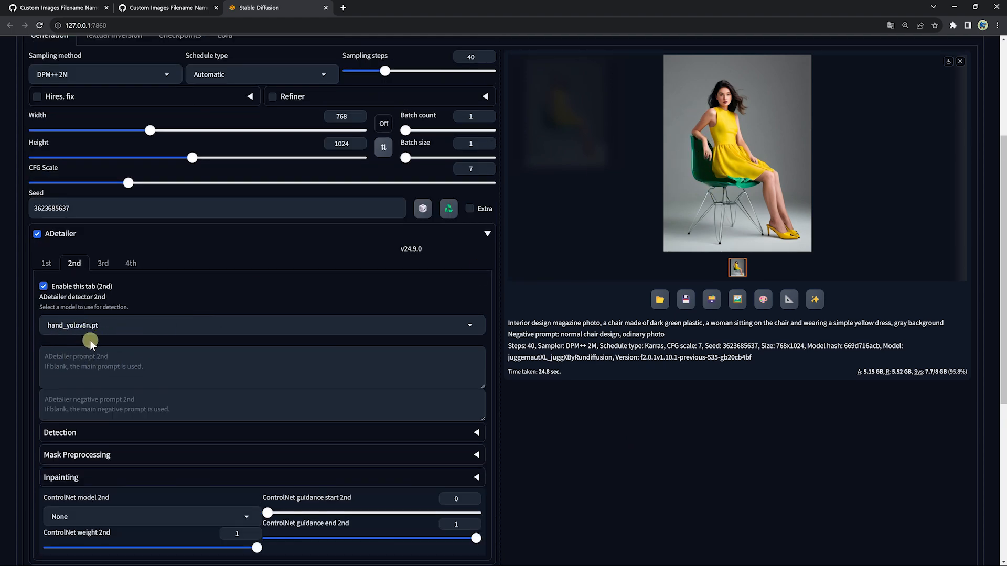
scroll(89, 340, up, 4)
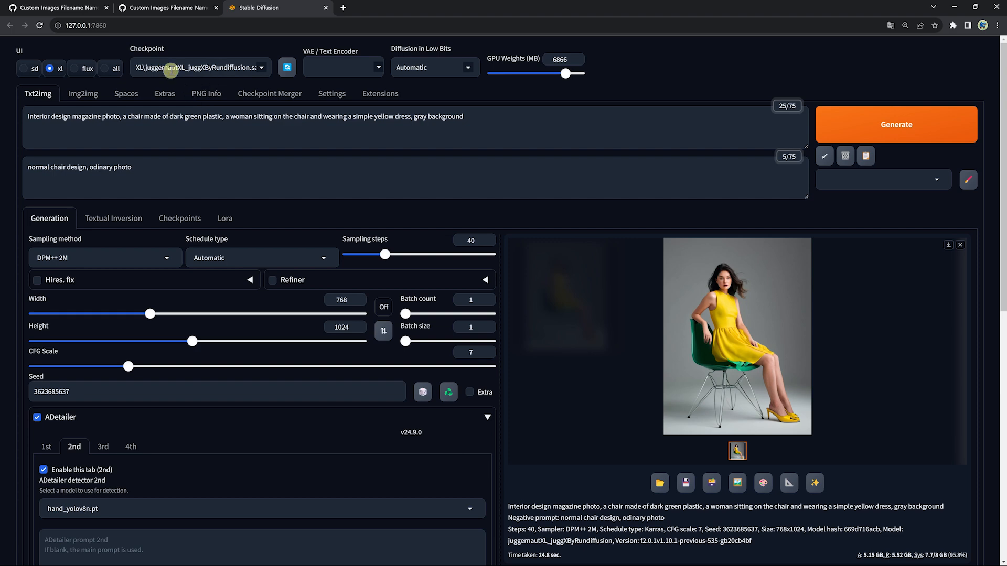
scroll(207, 360, down, 3)
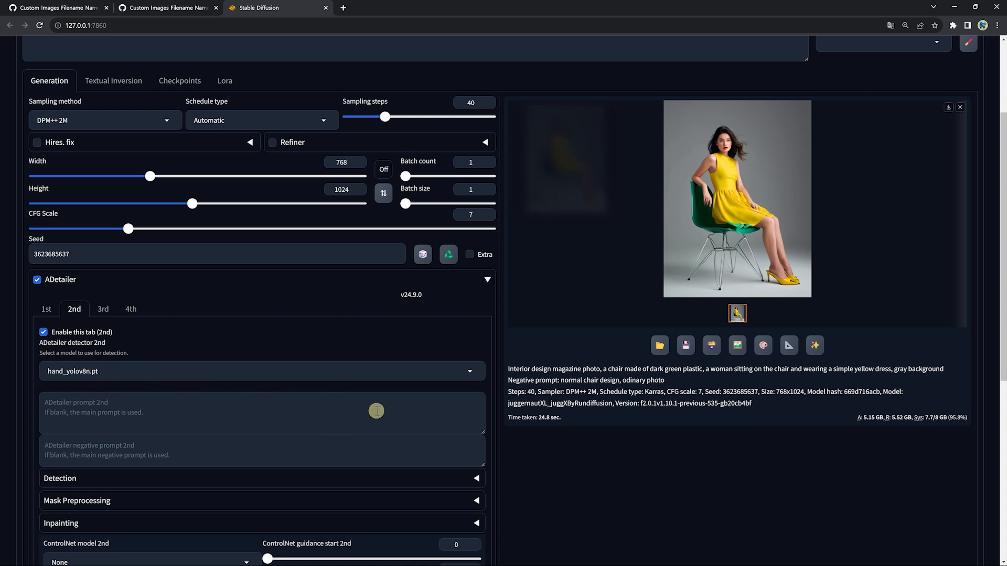
scroll(376, 410, up, 3)
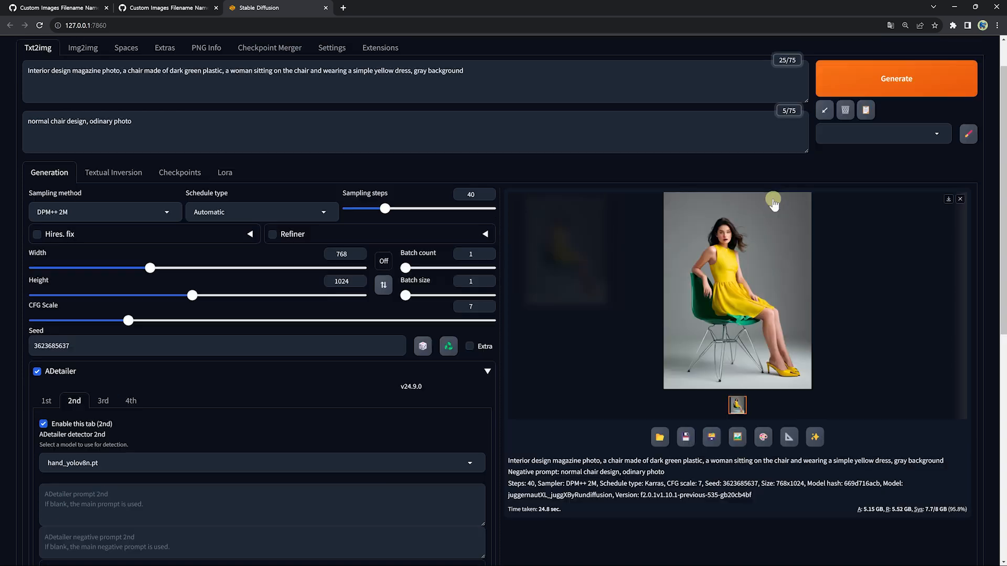
click(895, 79)
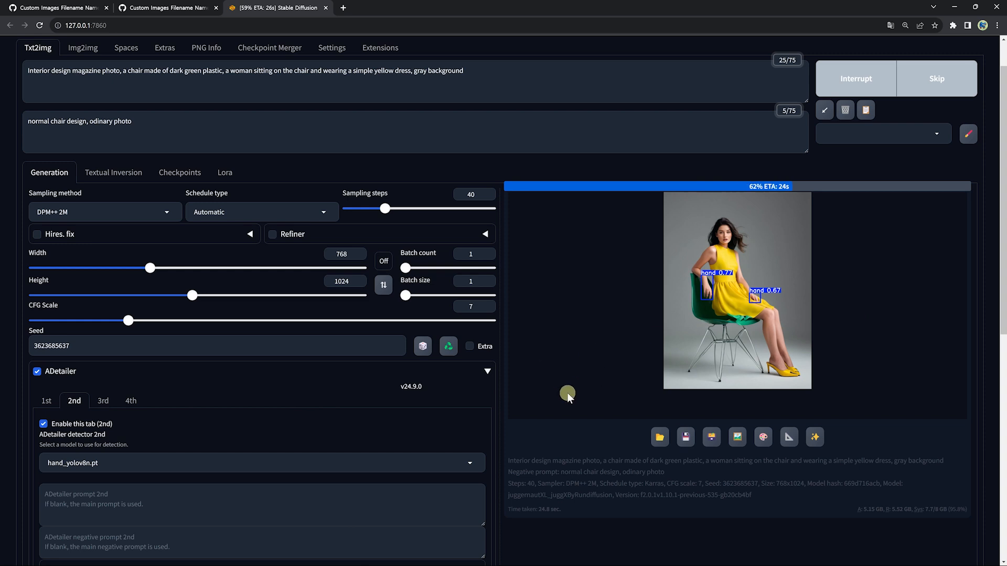
click(708, 251)
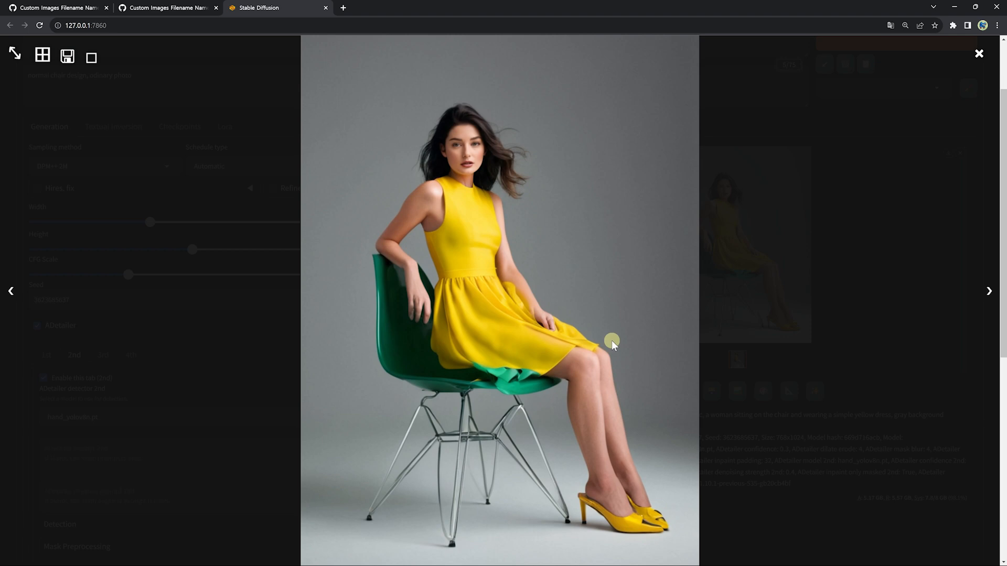
scroll(611, 342, up, 2)
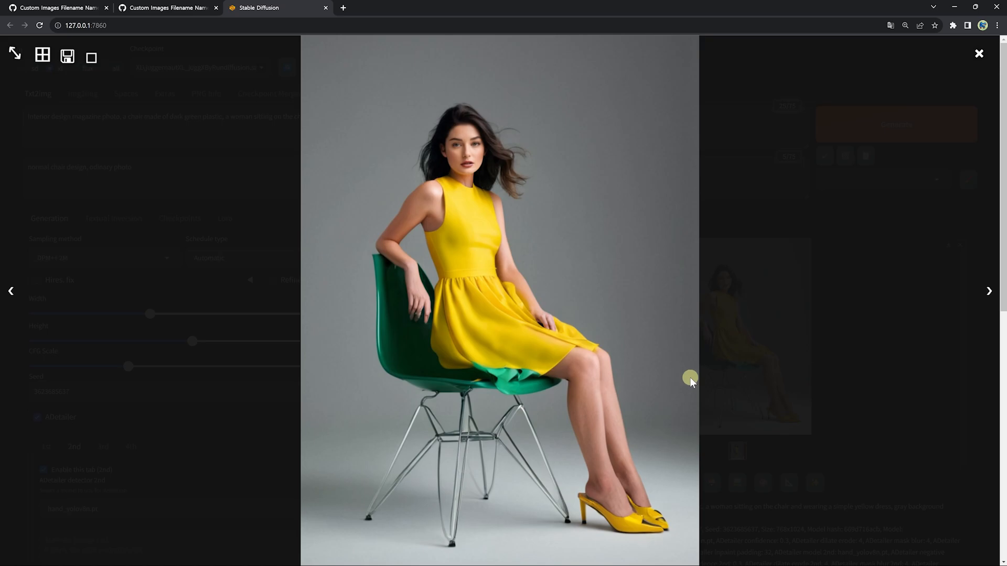
click(811, 326)
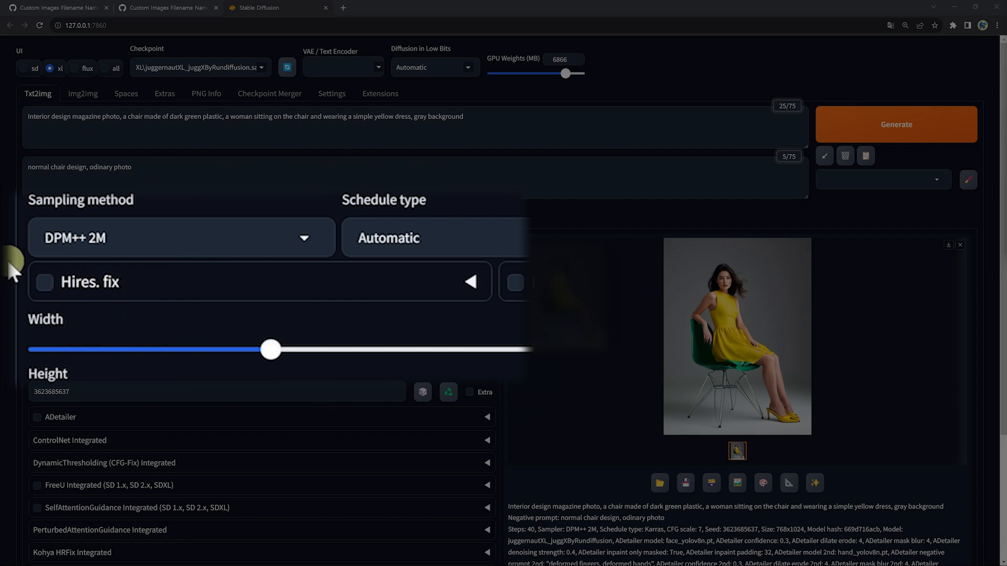
Step: Enable Hires. fix and set Upscale by to 2 and Denoising strength to 0.35
click(37, 280)
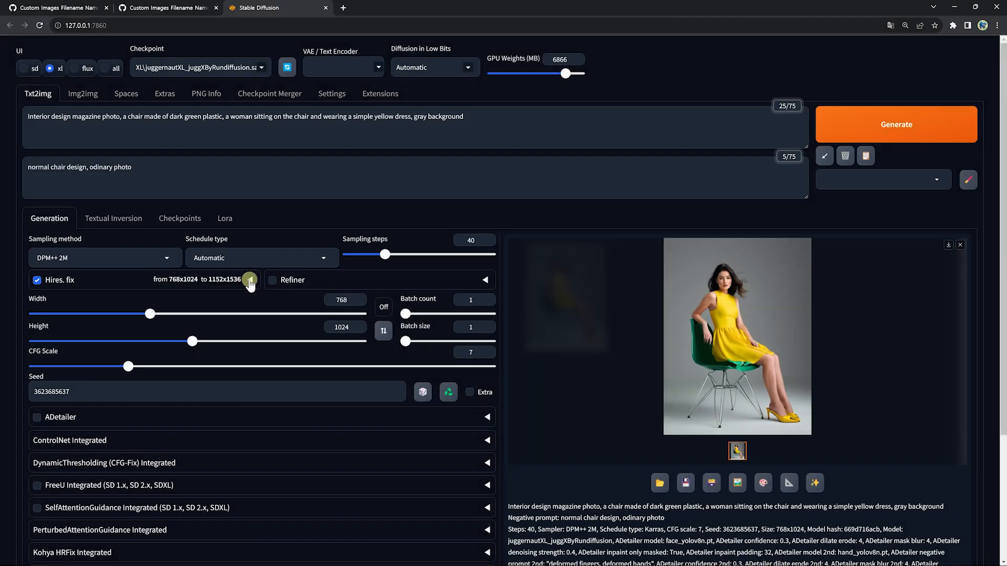
click(249, 280)
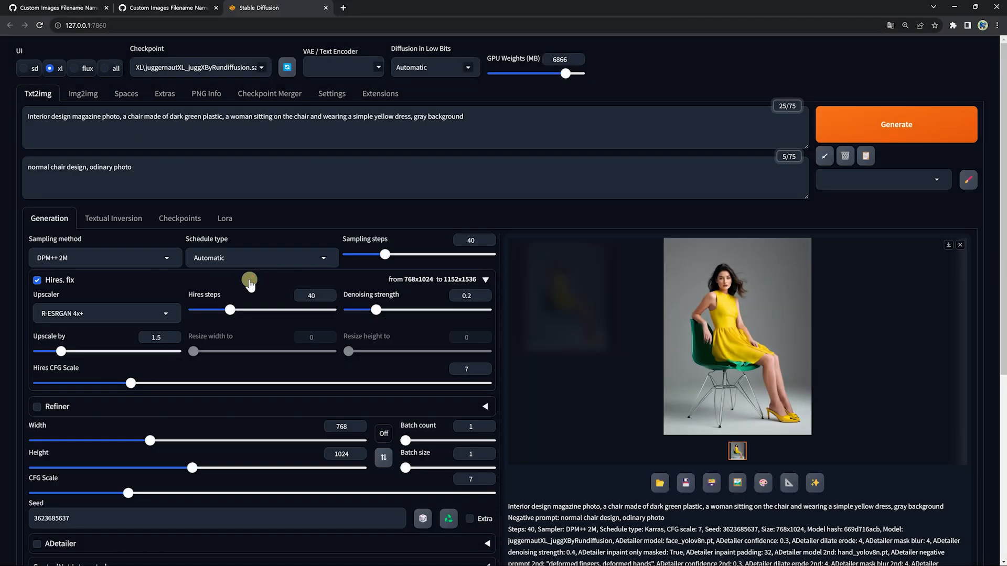
double_click(157, 338)
text(2)
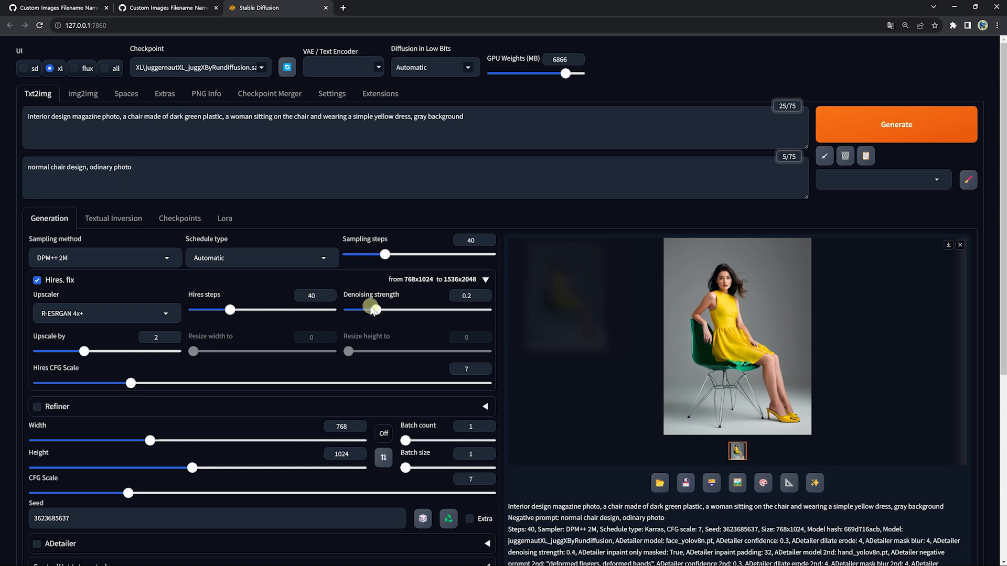
double_click(475, 296)
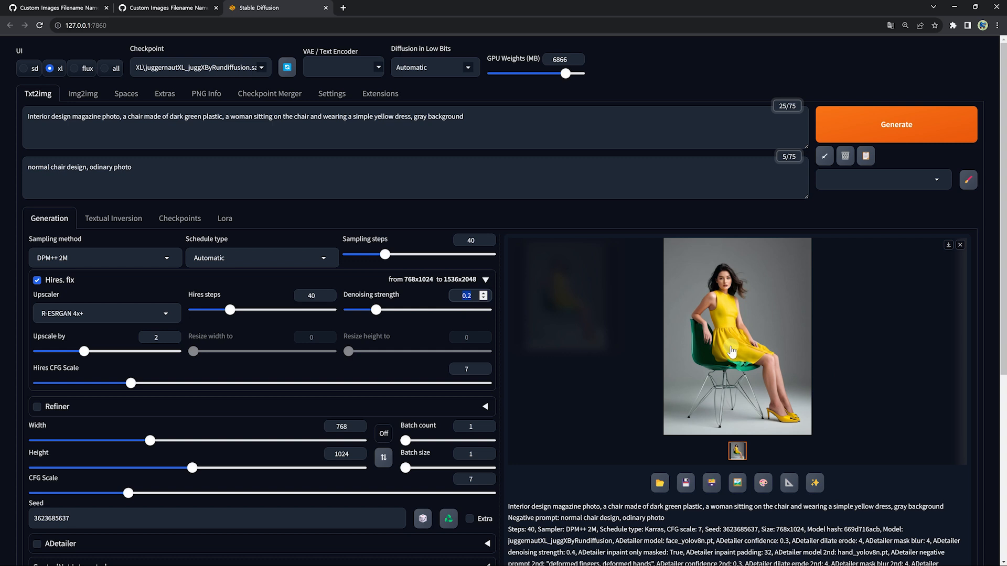
text(0.35)
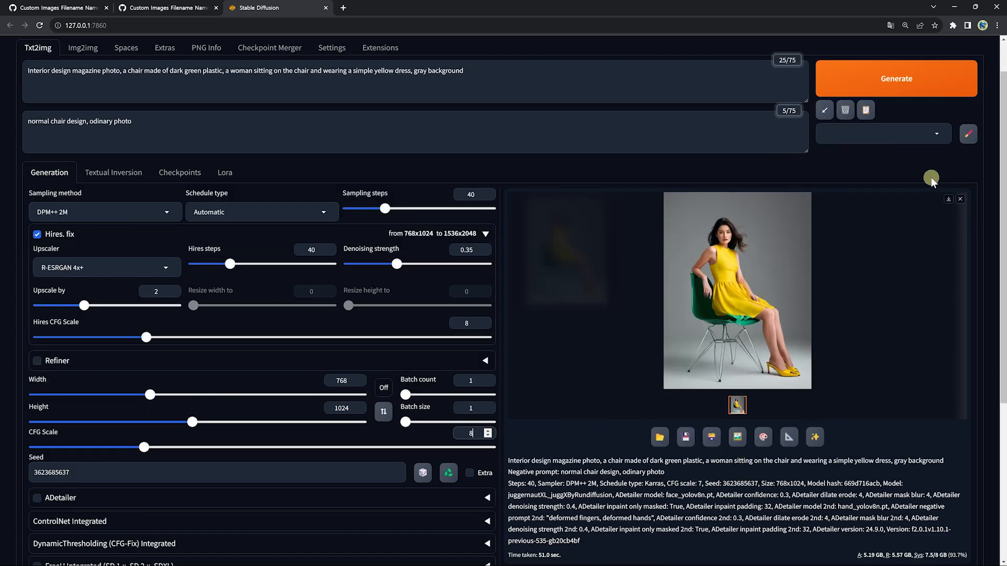
Step: Generate the upscaled image and view the result full-size
click(904, 80)
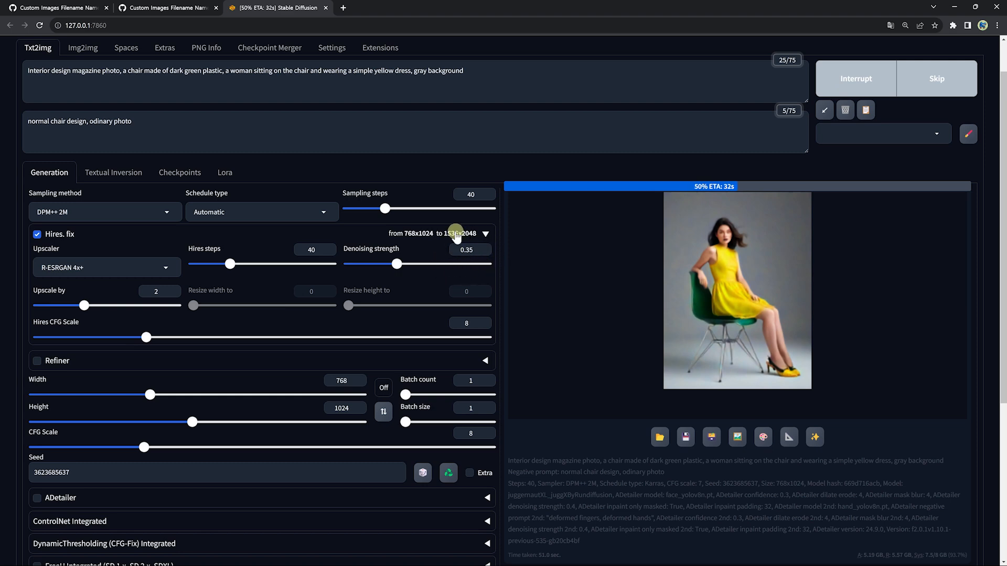
click(735, 310)
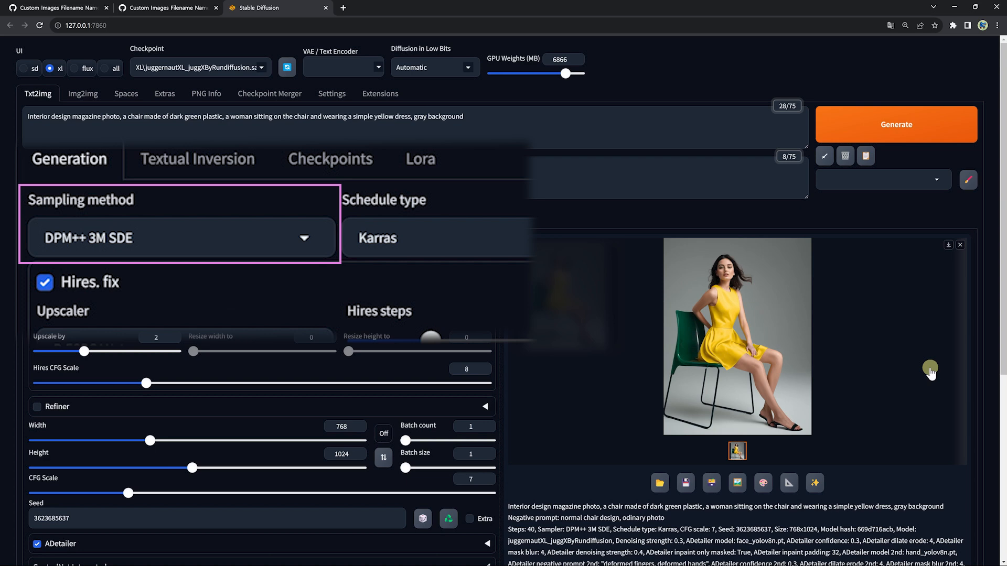
click(762, 318)
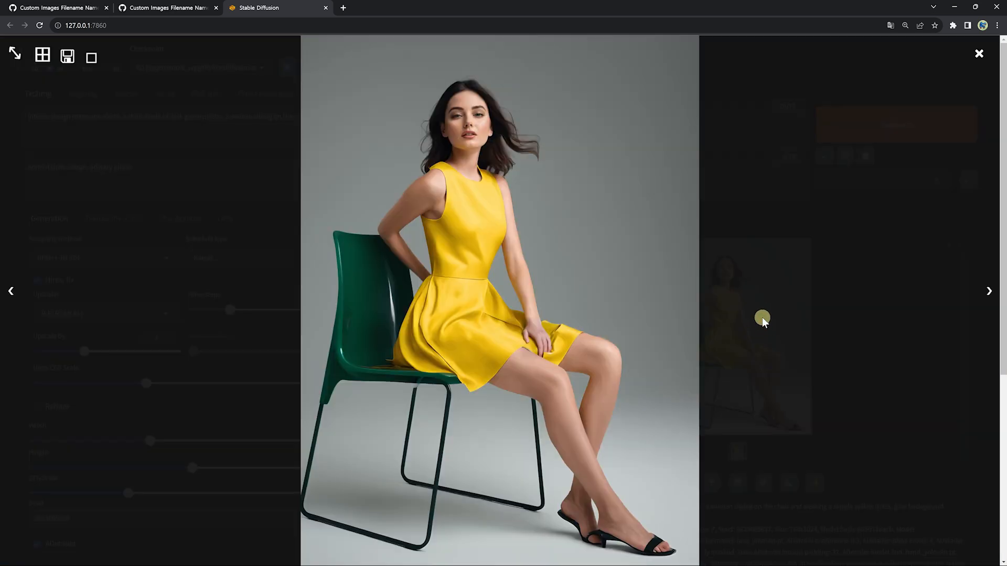